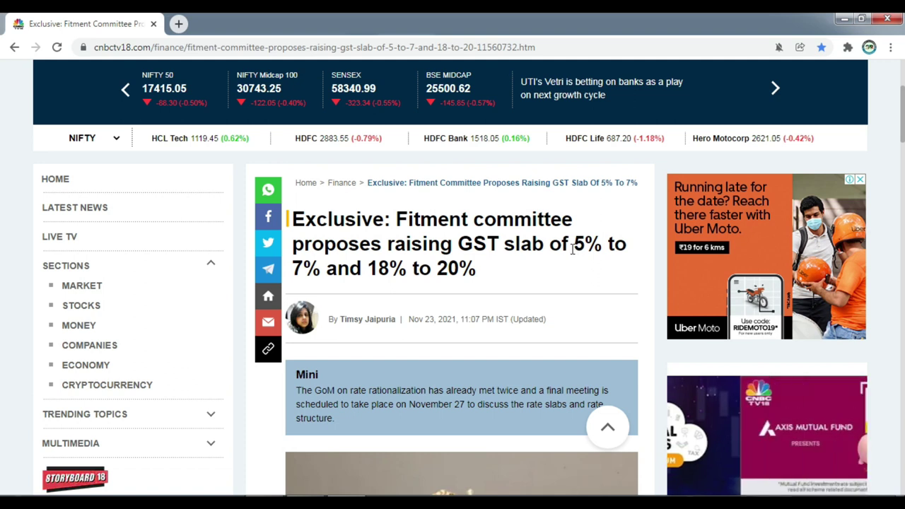
# Step: Read the article headline and highlight the proposed GST slab rates, including 5%, 7% and 20%
pyautogui.moveTo(573, 249); pyautogui.dragTo(599, 261)
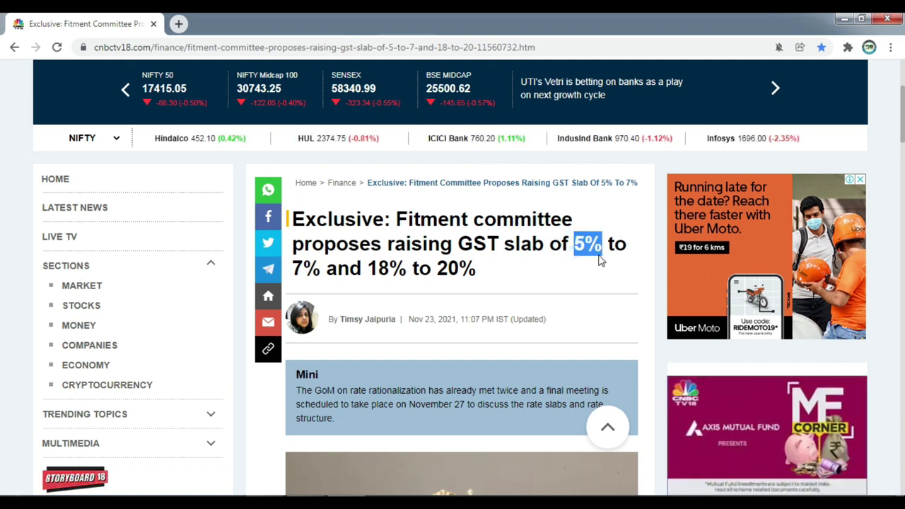
pyautogui.click(299, 268)
pyautogui.moveTo(298, 269); pyautogui.dragTo(321, 269)
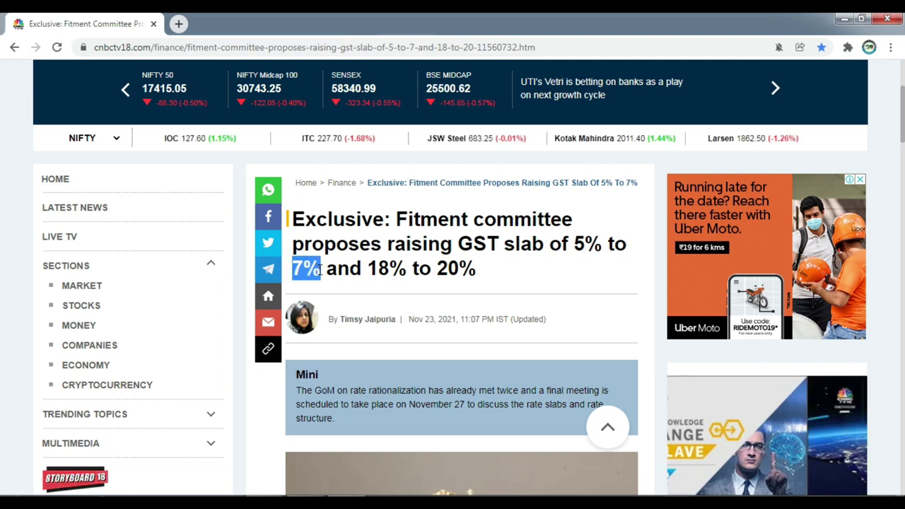
pyautogui.moveTo(368, 269); pyautogui.dragTo(476, 284)
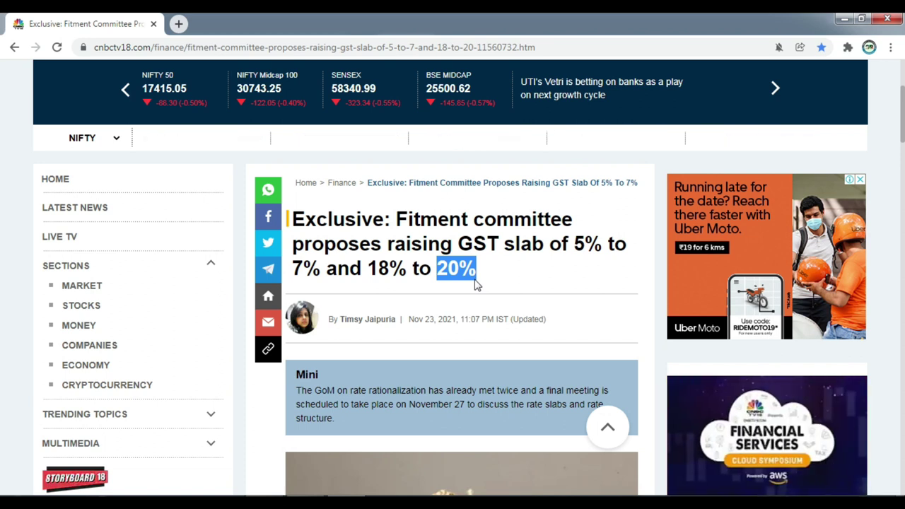
# Step: Read the article's opening paragraph and highlight the 5 percent slab and the "18 percent to 20 percent" change
pyautogui.scroll(-2, 494, 297)
pyautogui.scroll(-4, 493, 297)
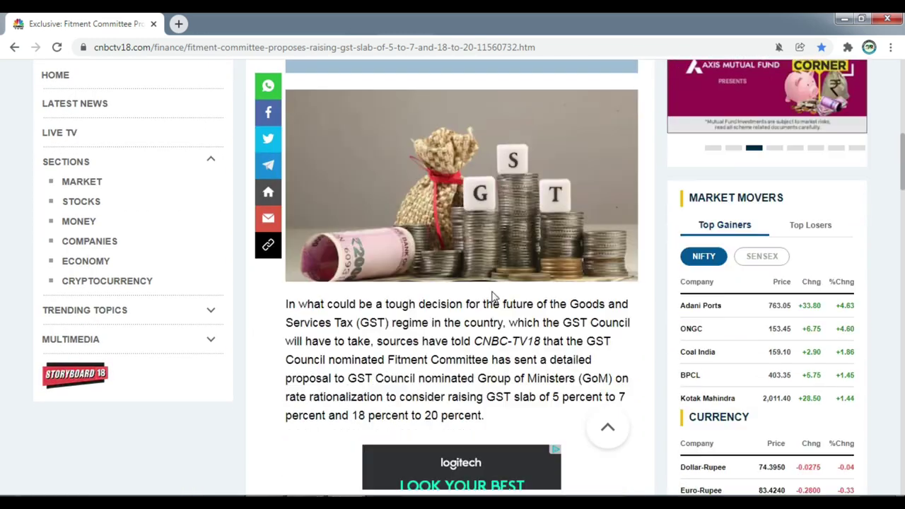
pyautogui.scroll(-1, 461, 305)
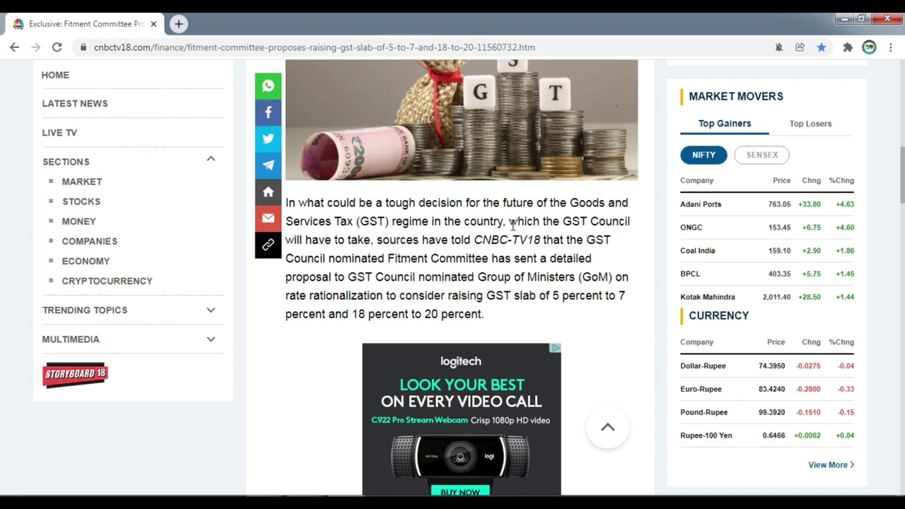
pyautogui.scroll(-1, 565, 264)
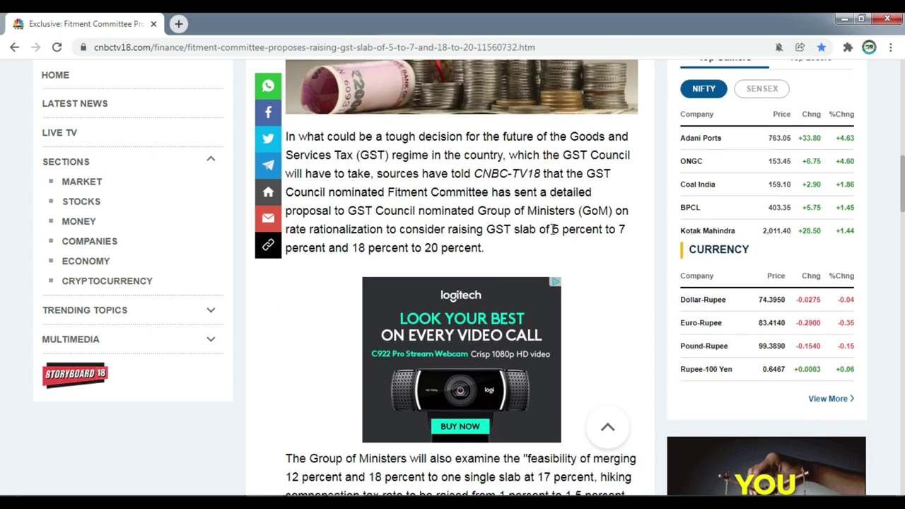
pyautogui.moveTo(552, 229); pyautogui.dragTo(613, 239)
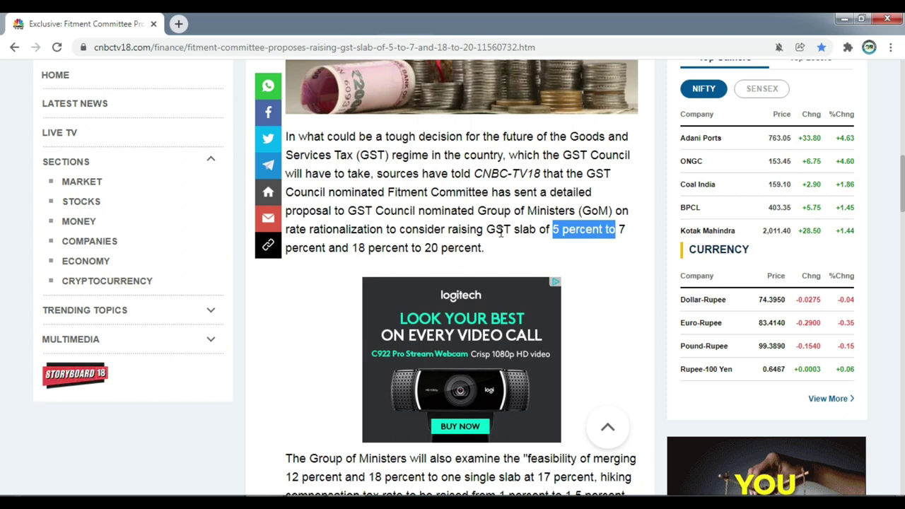
pyautogui.doubleClick(359, 248)
pyautogui.moveTo(368, 247); pyautogui.dragTo(505, 257)
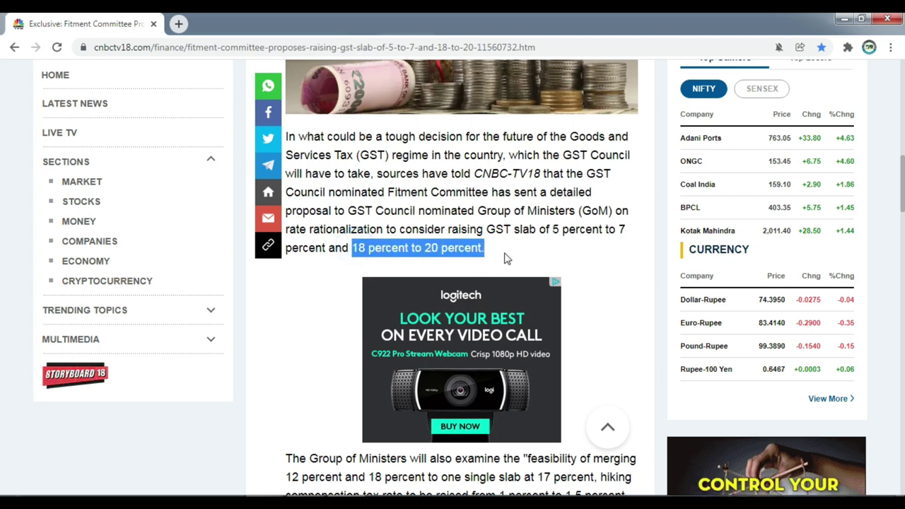
pyautogui.click(505, 252)
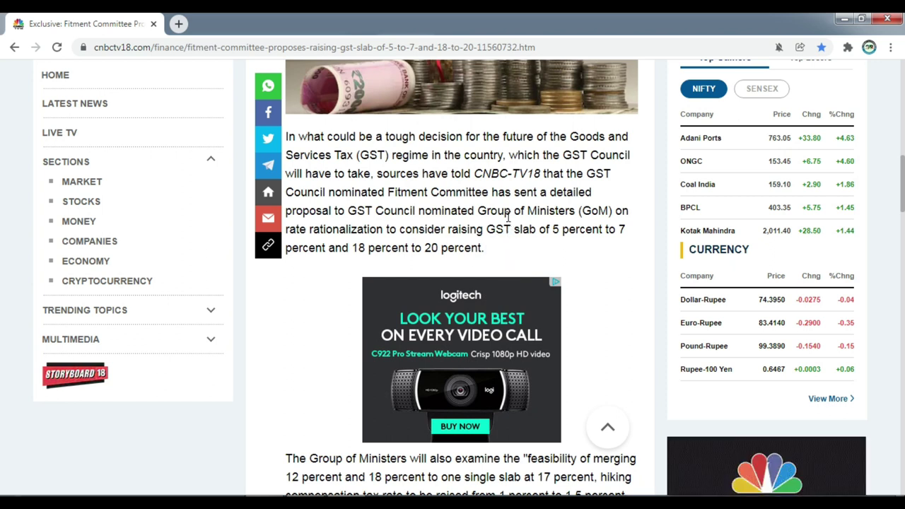
# Step: Examine the paragraph on merging slabs and mark the gold/silver tax increase from 3 percent to 5 percent
pyautogui.scroll(-4, 507, 218)
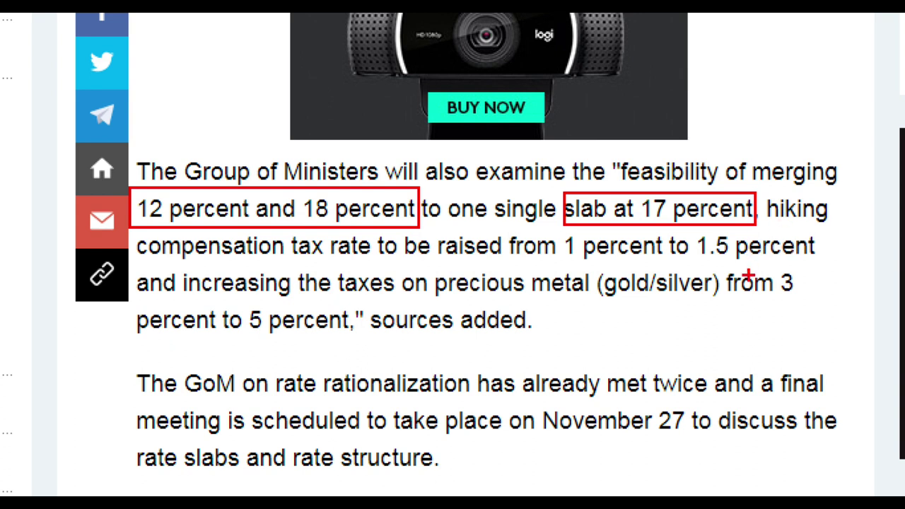
pyautogui.moveTo(590, 263)
pyautogui.mouseDown()
pyautogui.moveTo(698, 307)
pyautogui.moveTo(808, 306)
pyautogui.mouseUp()
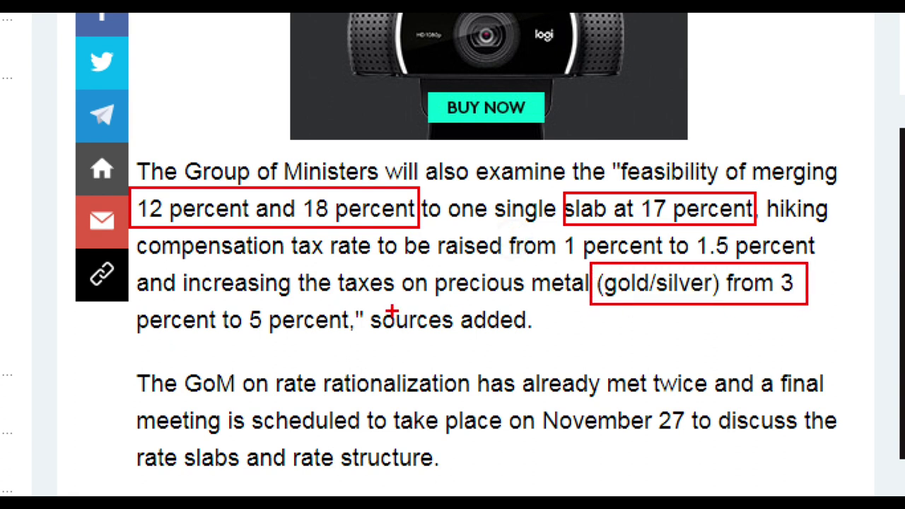
pyautogui.moveTo(239, 303); pyautogui.dragTo(371, 341)
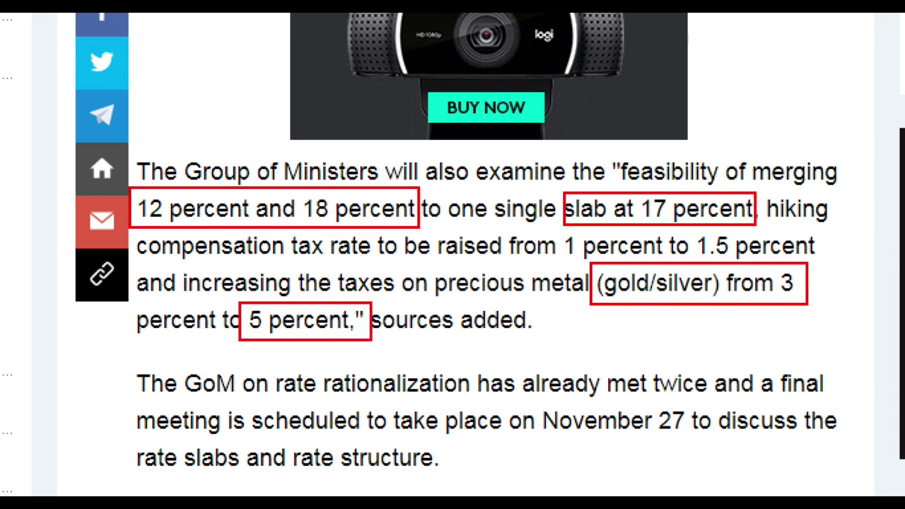
pyautogui.press('Escape')
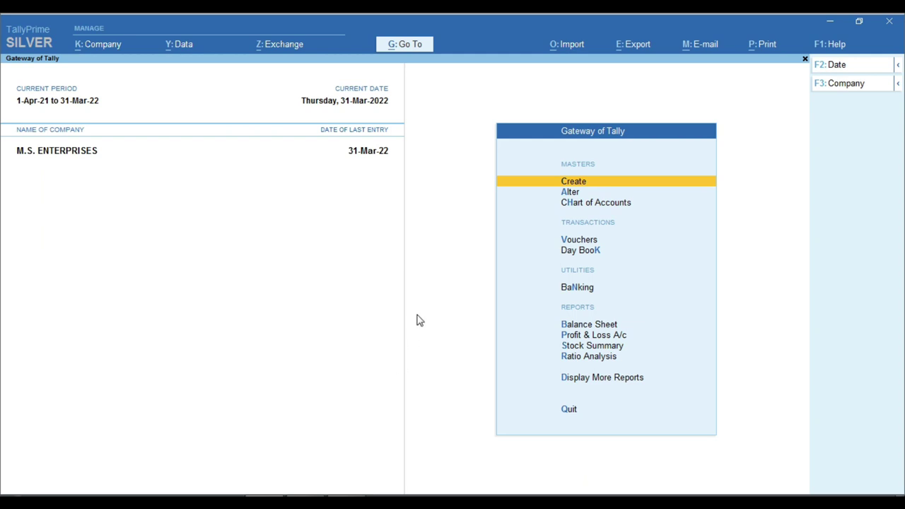
# Step: In TallyPrime, open the 1-Sep-21 purchase voucher of B.S TRADING COMPANY from the Day Book
pyautogui.press('k')
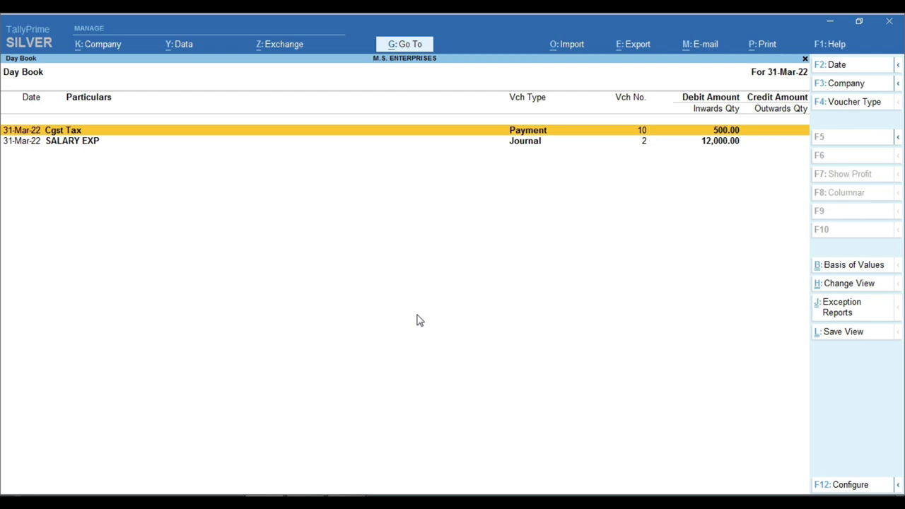
pyautogui.press('F2')
pyautogui.press('BackSpace')
pyautogui.press('Return')
pyautogui.press('Up')
pyautogui.press('Up')
pyautogui.press('Up')
pyautogui.press('Up')
pyautogui.press('Up')
pyautogui.press('Up')
pyautogui.press('Up')
pyautogui.press('Up')
pyautogui.press('Up')
pyautogui.press('Up')
pyautogui.press('Up')
pyautogui.press('Up')
pyautogui.press('Up')
pyautogui.press('Up')
pyautogui.press('Up')
pyautogui.press('Up')
pyautogui.press('Up')
pyautogui.press('Down')
pyautogui.press('Down')
pyautogui.press('Down')
pyautogui.press('Return')
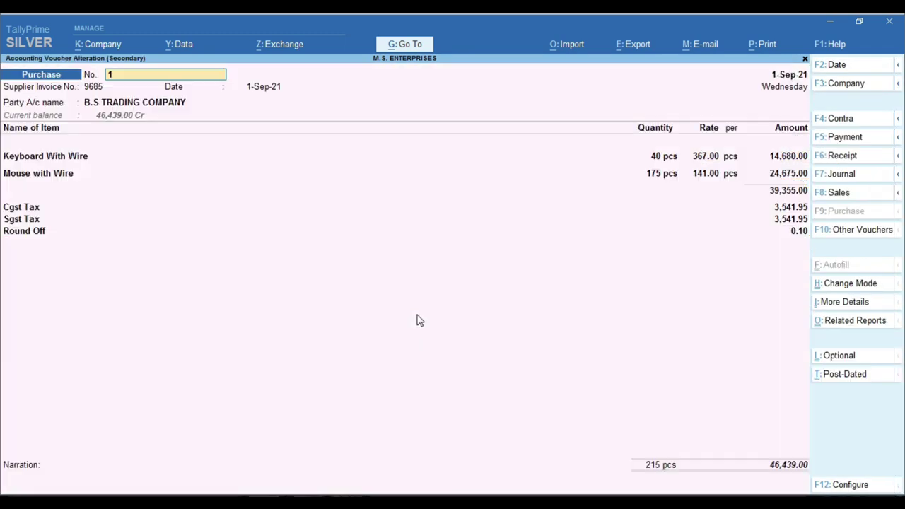
# Step: Review the purchase voucher's header and Keyboard With Wire entry, and return to the Gateway of Tally
pyautogui.press('Return')
pyautogui.press('Return')
pyautogui.press('Return')
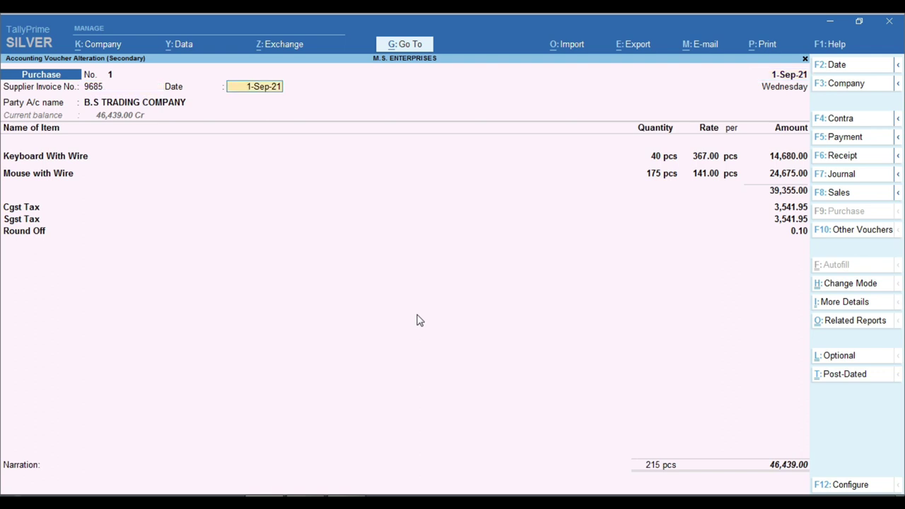
pyautogui.press('ctrl')
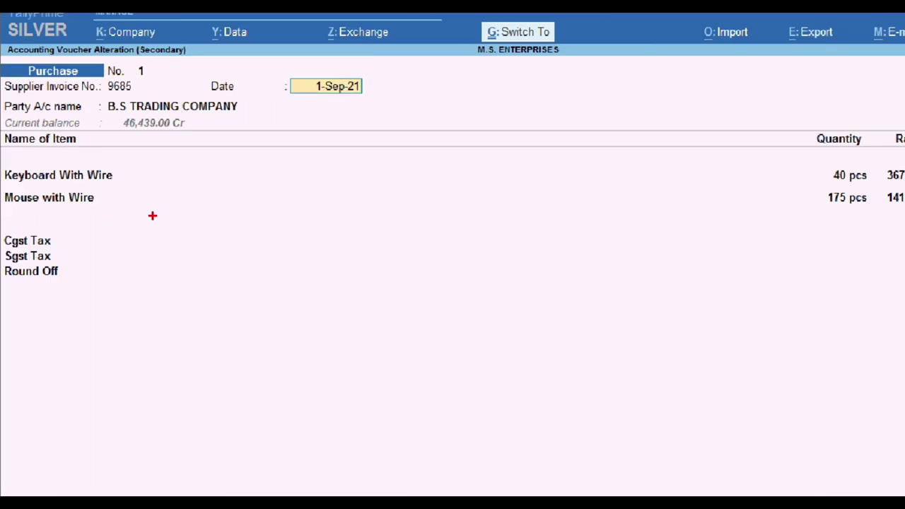
pyautogui.click(70, 177)
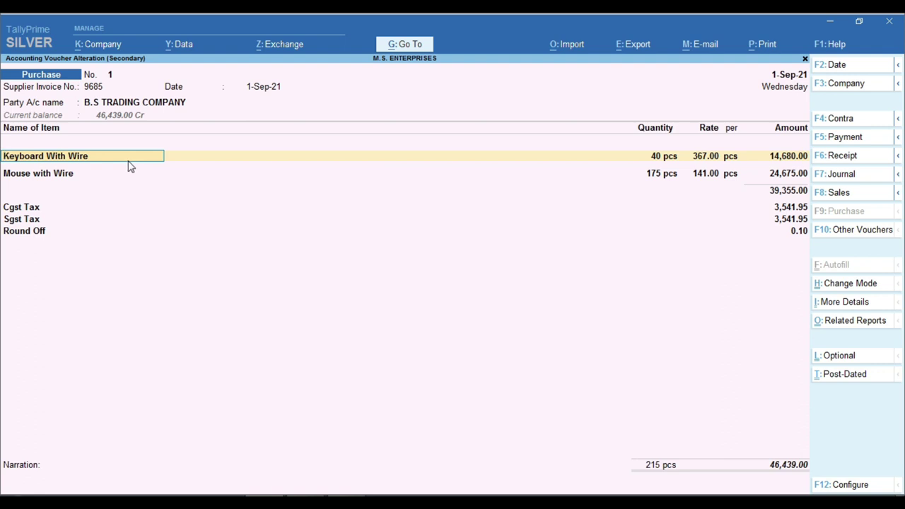
pyautogui.press('BackSpace')
pyautogui.press('Escape')
pyautogui.press('Escape')
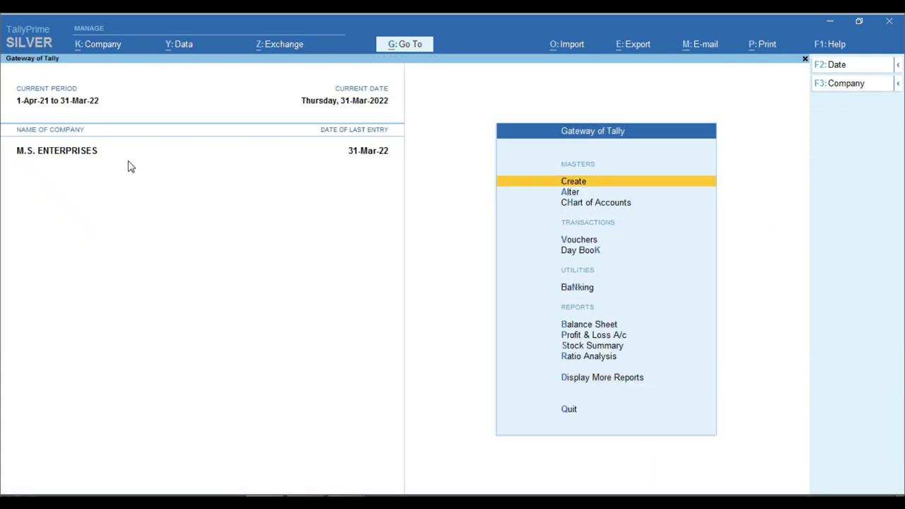
# Step: Start a new voucher of type Sales with Cash as the party account
pyautogui.press('v')
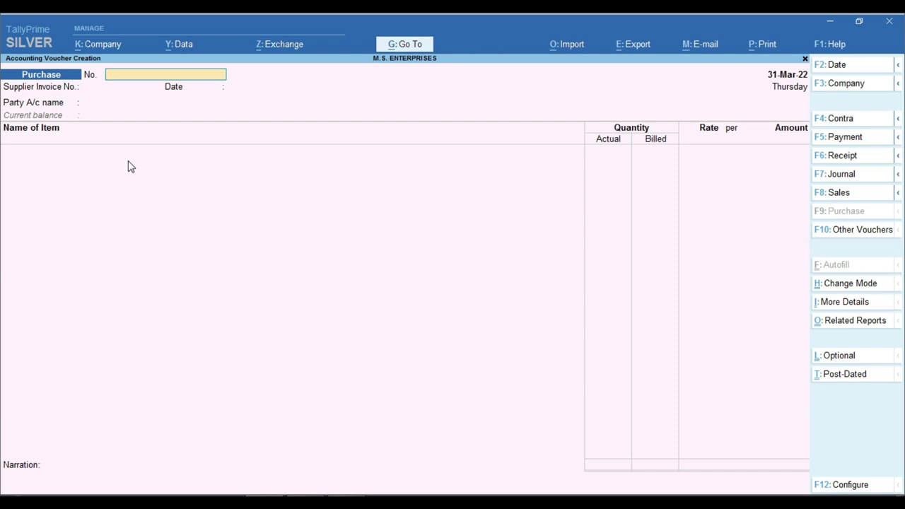
pyautogui.press('F8')
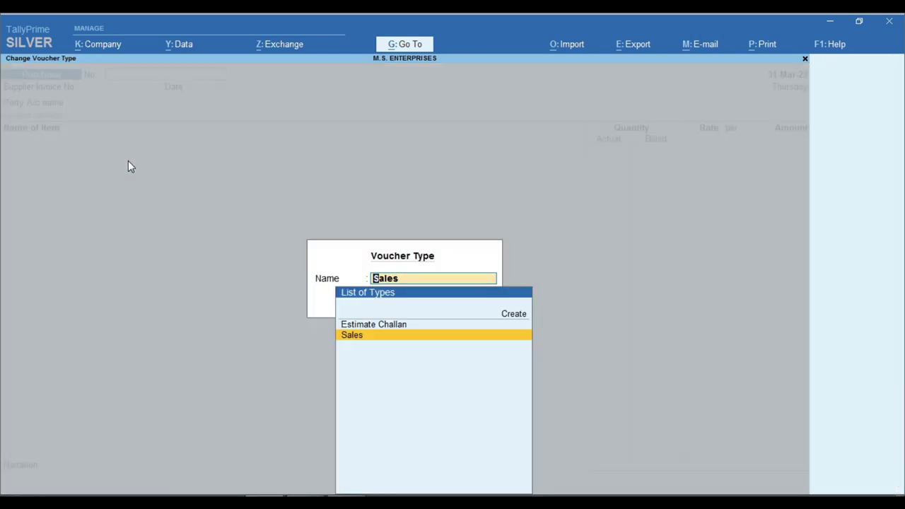
pyautogui.press('Return')
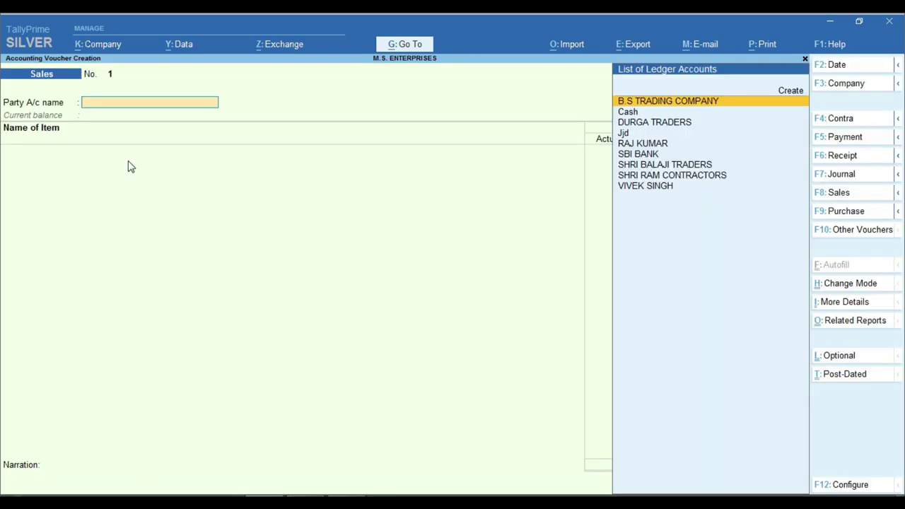
pyautogui.press('Down')
pyautogui.press('Return')
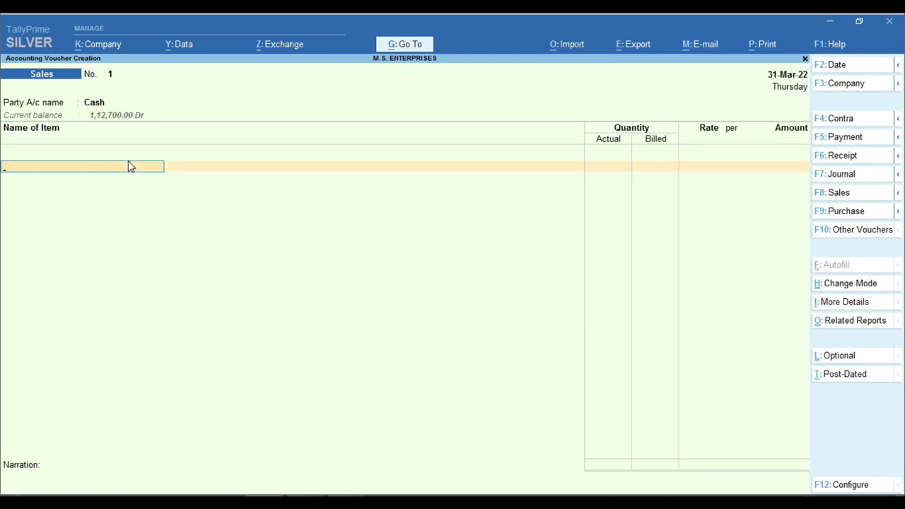
# Step: Add the Keyboard With Wire item to the sales voucher, 2 pcs from Godowan at a rate of 100
pyautogui.write('k')
pyautogui.press('Return')
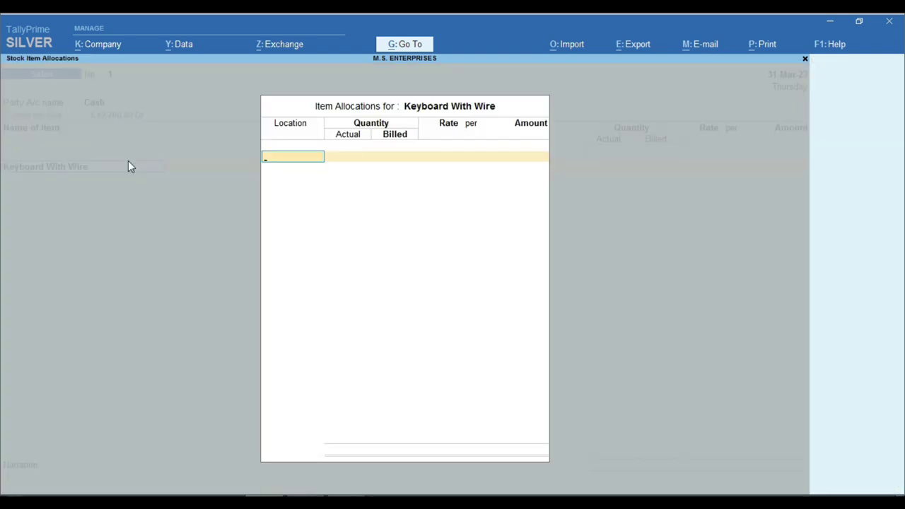
pyautogui.press('Return')
pyautogui.write('2')
pyautogui.press('Return')
pyautogui.press('Return')
pyautogui.write('100')
pyautogui.press('Return')
pyautogui.press('Return')
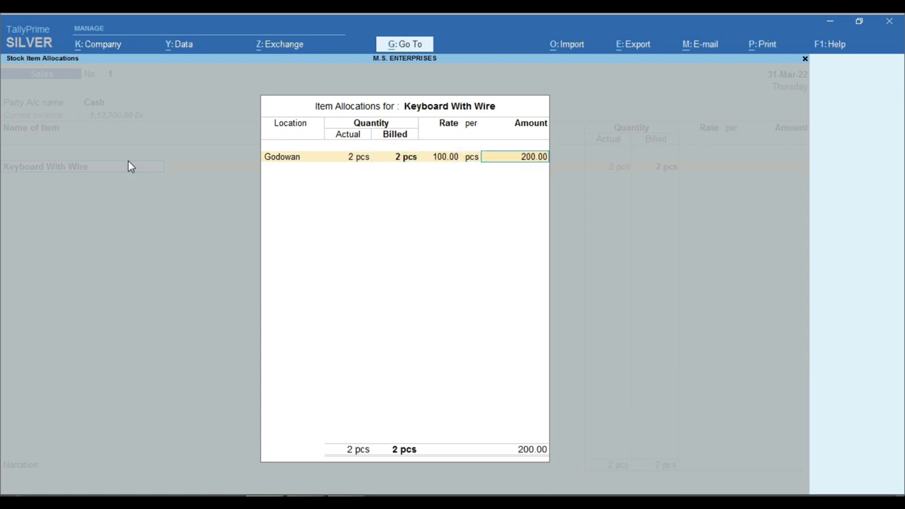
pyautogui.press('Return')
pyautogui.press('Return')
pyautogui.press('Return')
pyautogui.press('Return')
pyautogui.press('Return')
pyautogui.press('Return')
# Step: Add the Cgst Tax and Sgst Tax ledgers to the sales voucher and save it
pyautogui.write('Cg')
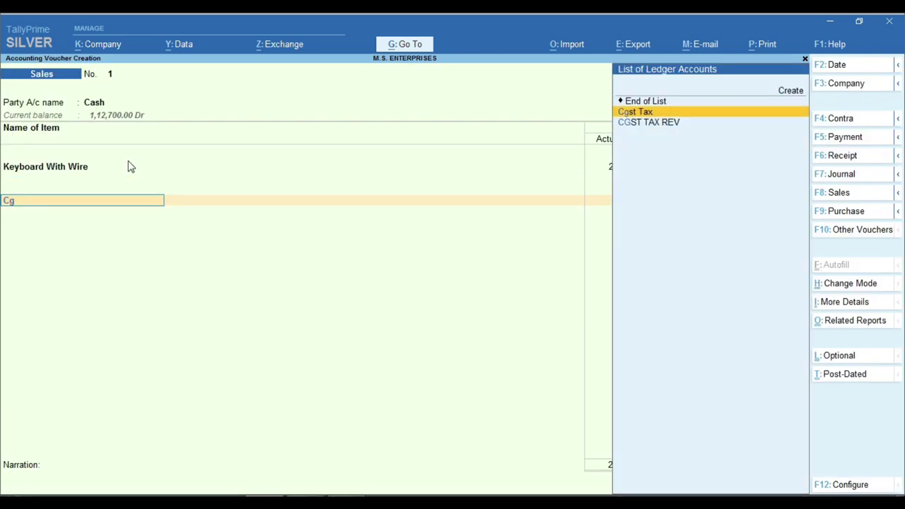
pyautogui.press('Return')
pyautogui.press('Return')
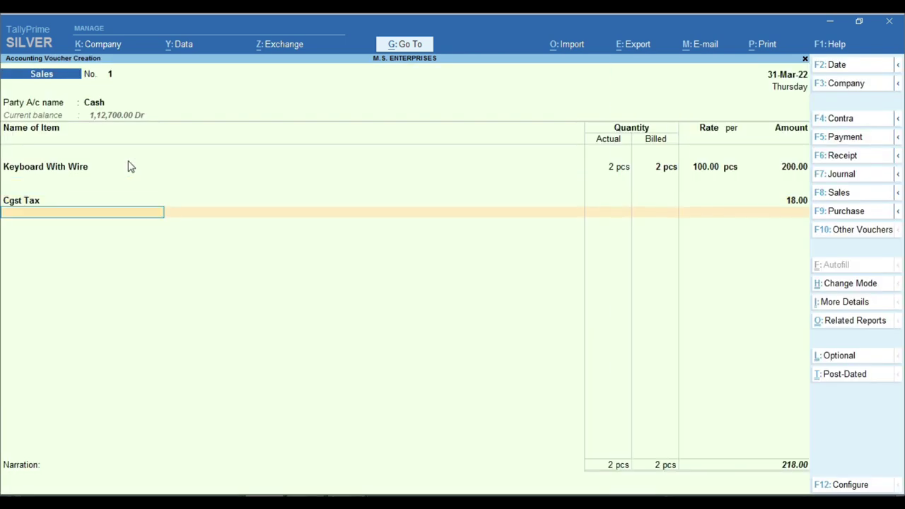
pyautogui.write('Sg')
pyautogui.press('Return')
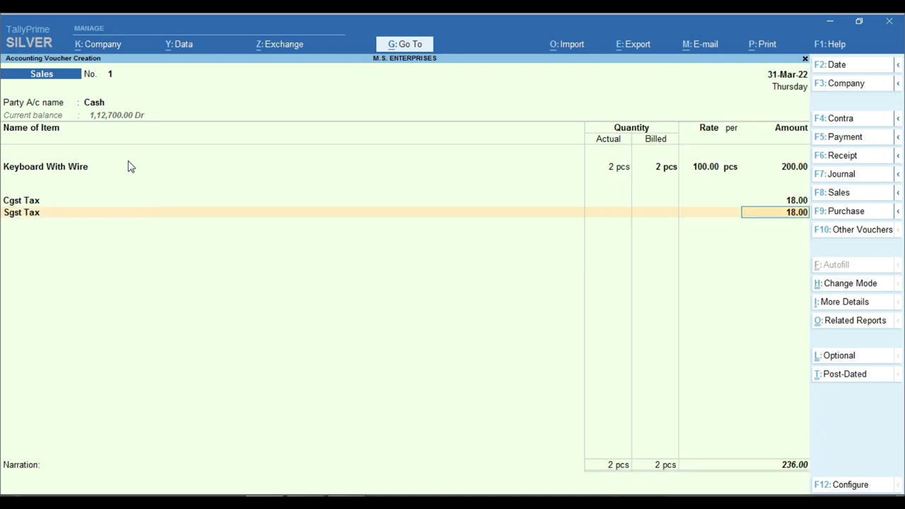
pyautogui.press('Return')
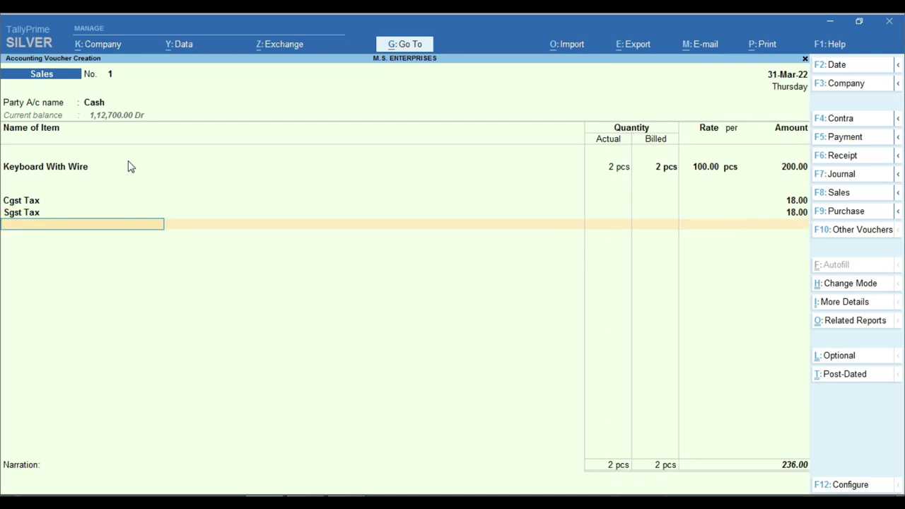
pyautogui.press('Return')
pyautogui.press('Return')
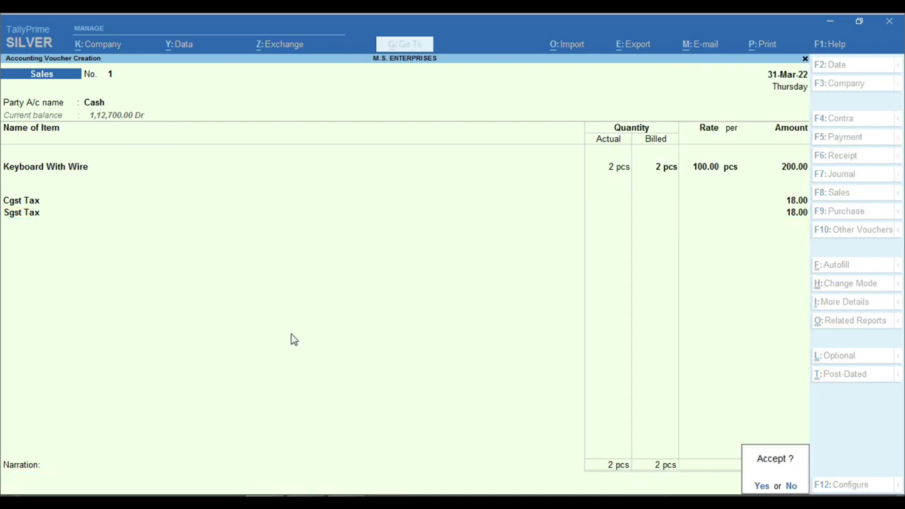
pyautogui.press('Return')
# Step: Change the date of the saved sales voucher to 1-Oct-21 and save the change
pyautogui.press('pageup')
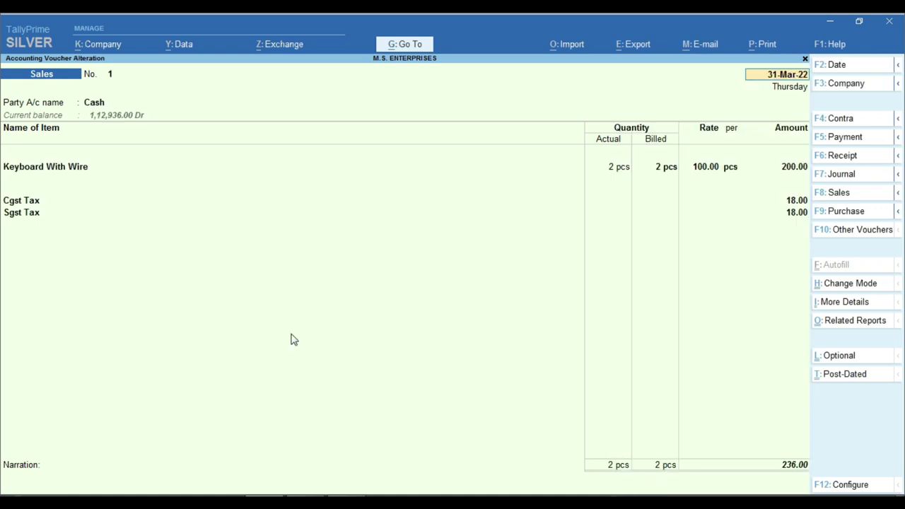
pyautogui.press('F2')
pyautogui.write('1.10')
pyautogui.press('Return')
pyautogui.hotkey('ctrl', 'a')
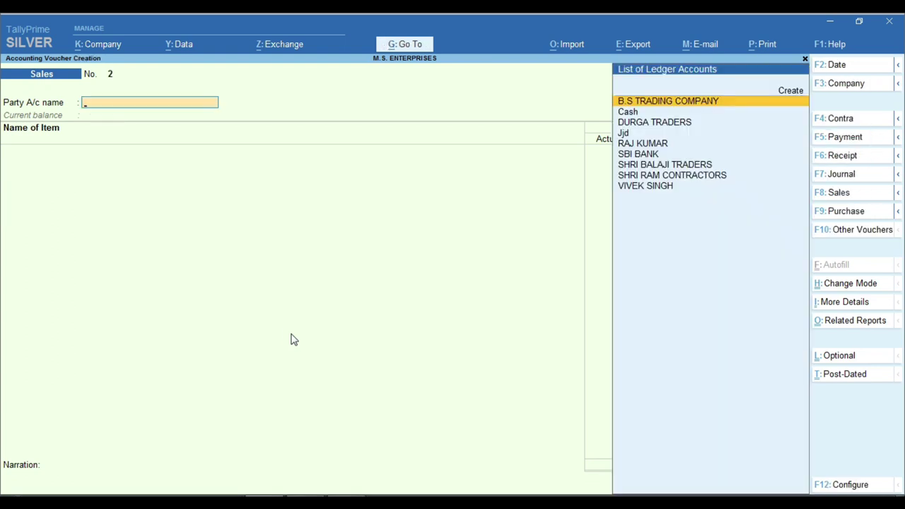
# Step: Reopen the 1-Oct-21 sales voucher and preview its Tax Invoice printout
pyautogui.press('pageup')
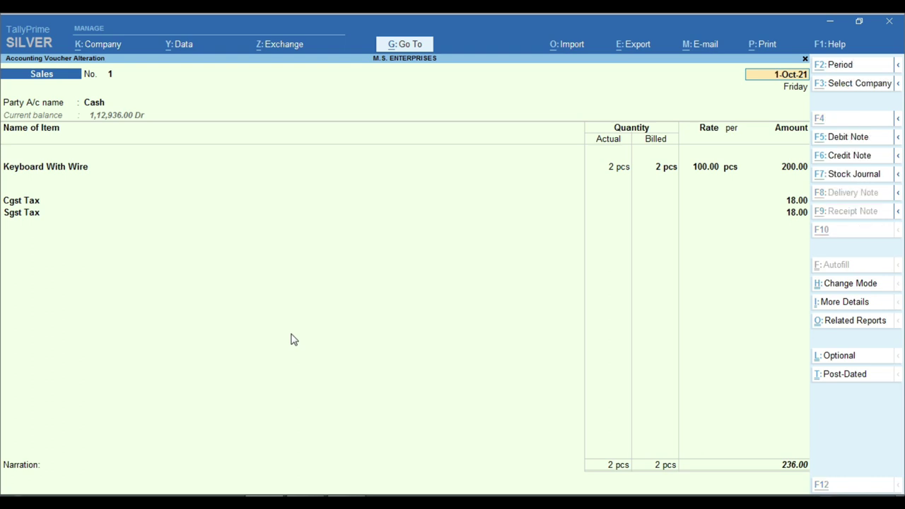
pyautogui.hotkey('alt', 'p')
pyautogui.press('Return')
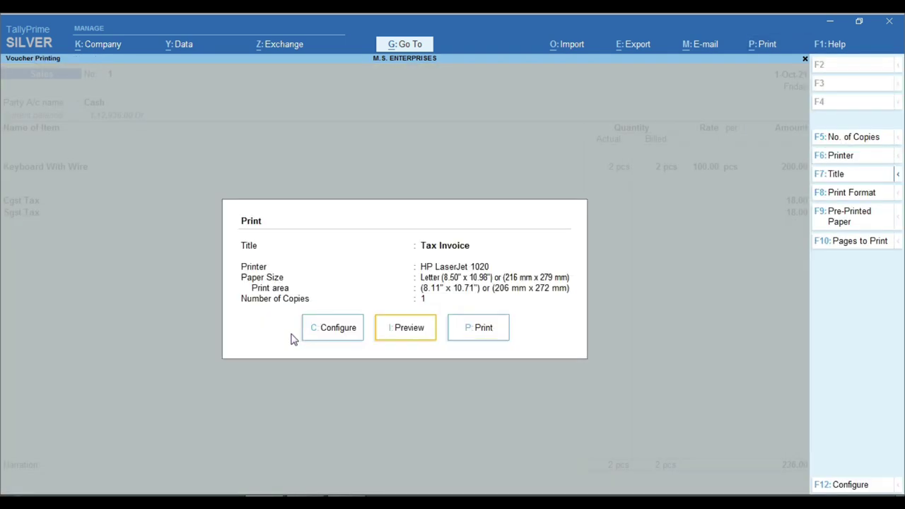
pyautogui.press('i')
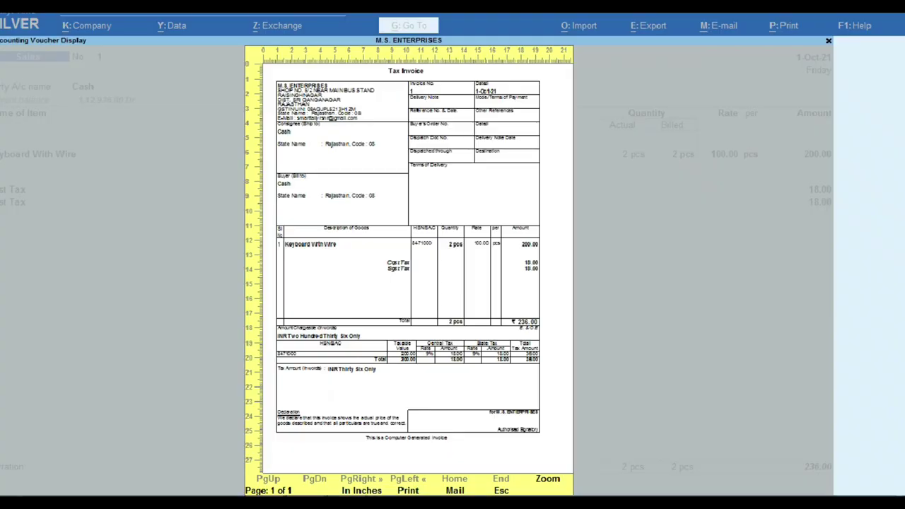
# Step: Examine the tax summary on the enlarged Tax Invoice: taxable value, Central Tax and State Tax rates, and total tax amount
pyautogui.press('Return')
pyautogui.scroll(-5, 225, 458)
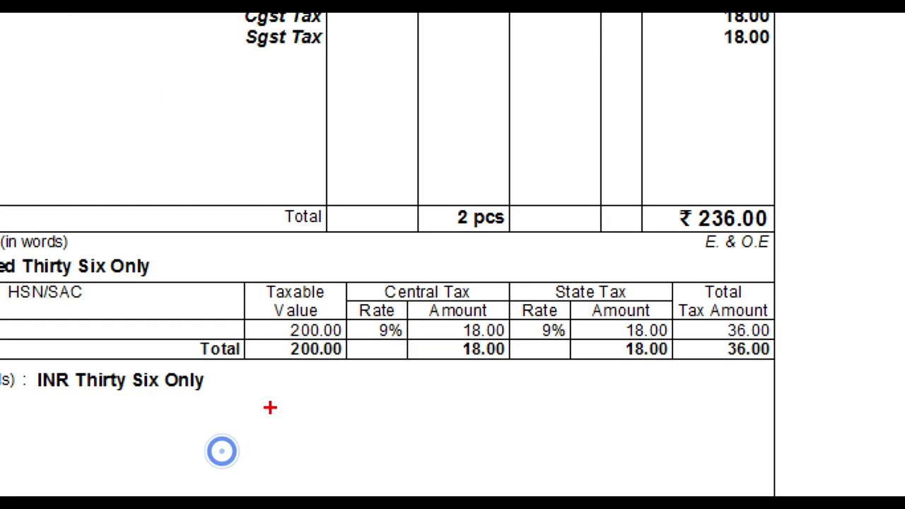
pyautogui.moveTo(259, 309)
pyautogui.mouseDown()
pyautogui.moveTo(309, 333)
pyautogui.moveTo(406, 344)
pyautogui.mouseUp()
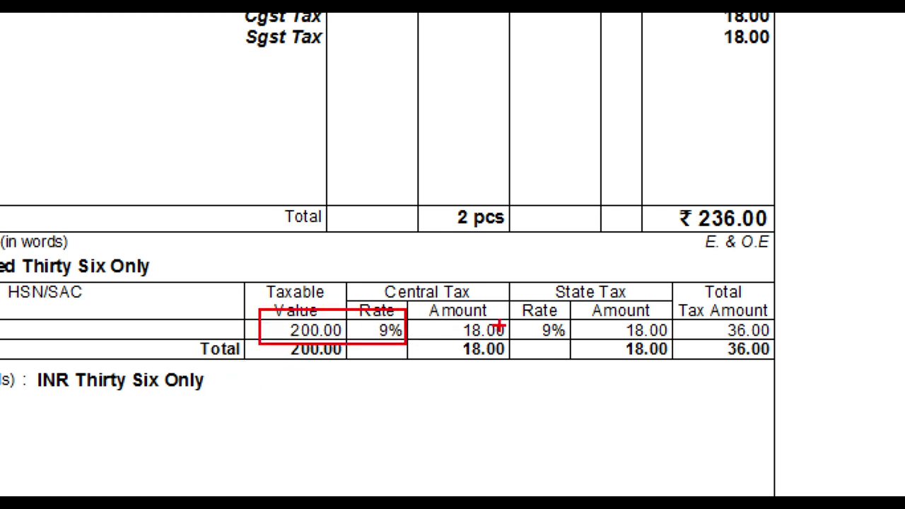
pyautogui.moveTo(522, 314); pyautogui.dragTo(571, 342)
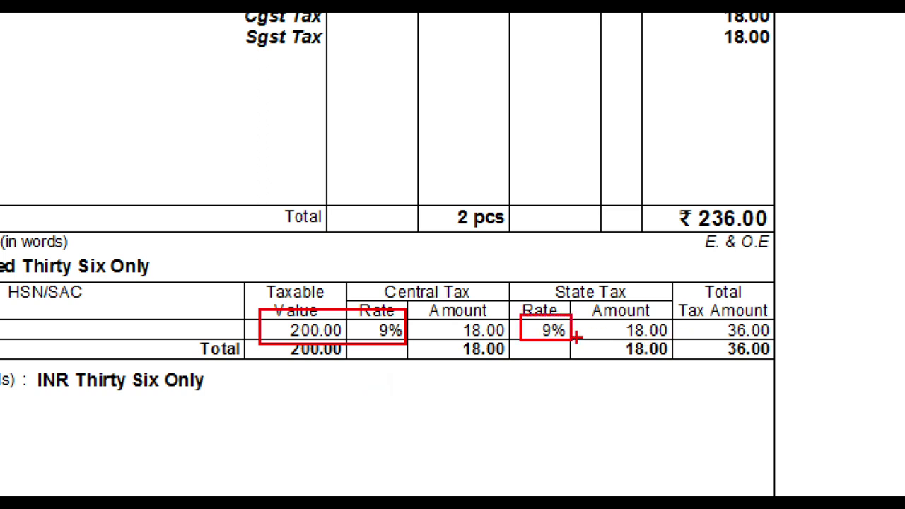
pyautogui.moveTo(695, 312)
pyautogui.mouseDown()
pyautogui.moveTo(711, 333)
pyautogui.moveTo(776, 345)
pyautogui.mouseUp()
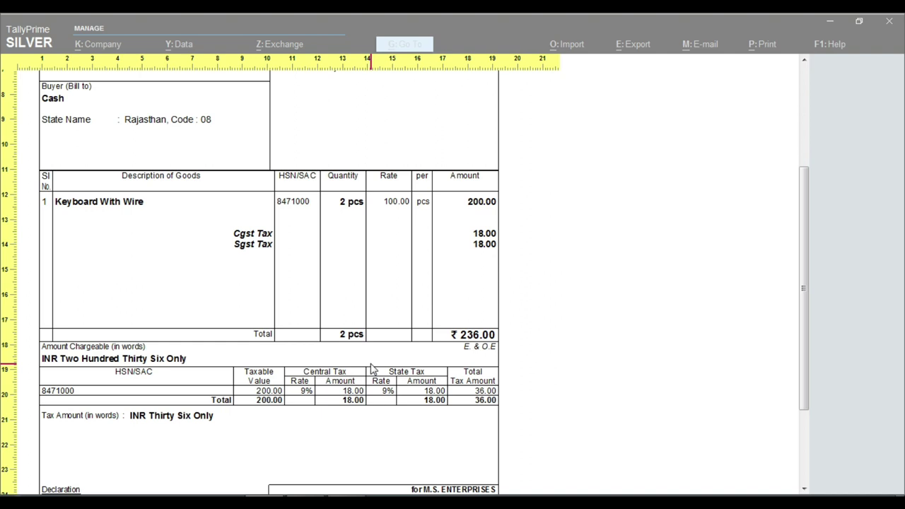
pyautogui.click(374, 369)
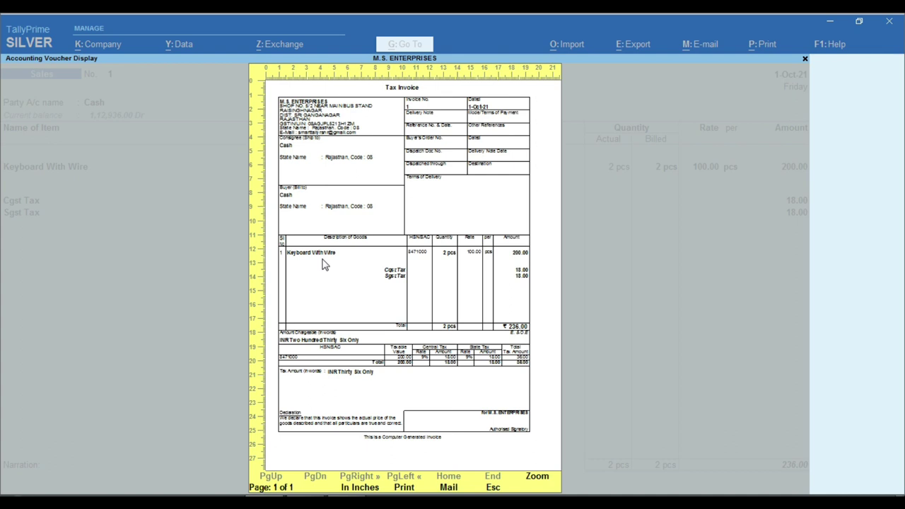
# Step: Close the invoice preview, save the reopened sales voucher and return to the Gateway of Tally
pyautogui.press('Escape')
pyautogui.press('Escape')
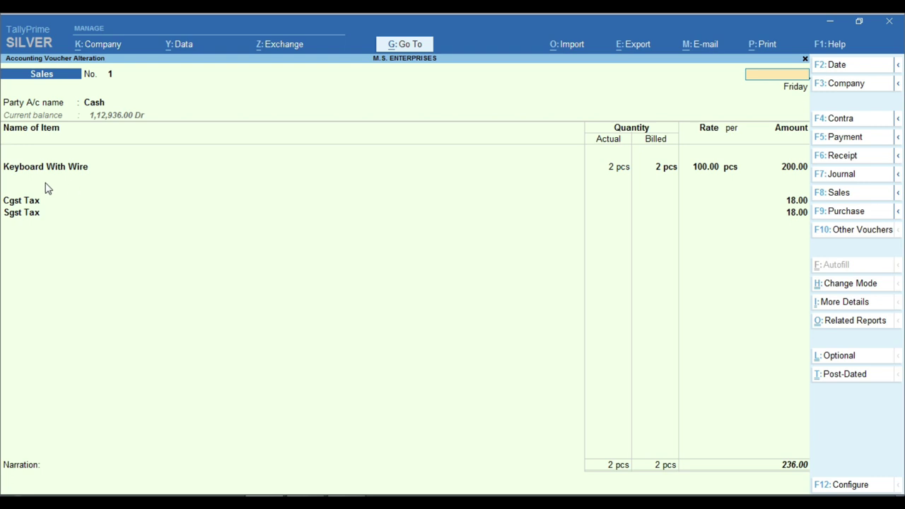
pyautogui.press('ctrl')
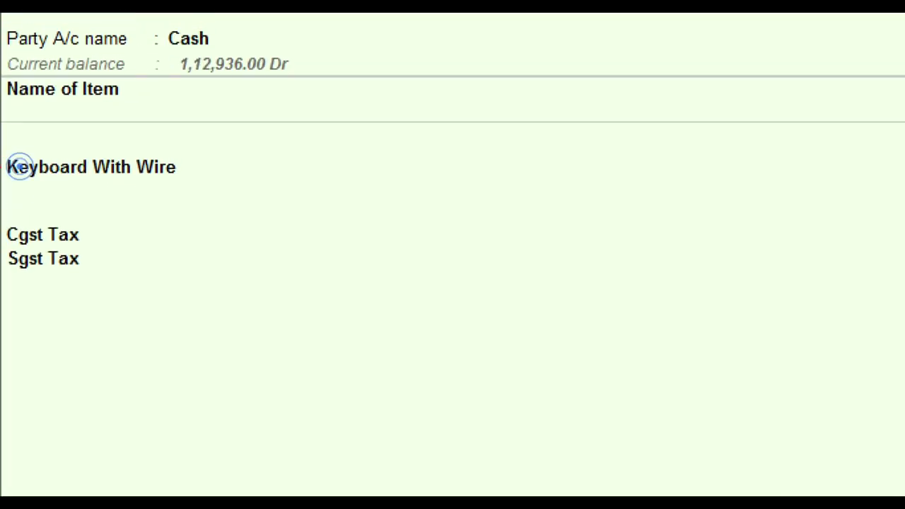
pyautogui.hotkey('ctrl', 'a')
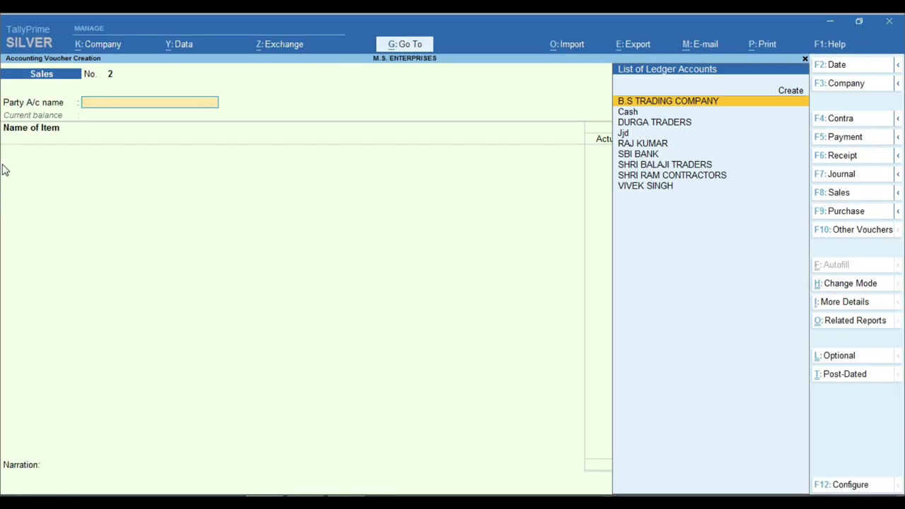
pyautogui.press('Escape')
# Step: Open the Keyboard With Wire stock item for alteration
pyautogui.press('Up')
pyautogui.press('Up')
pyautogui.press('Up')
pyautogui.press('Down')
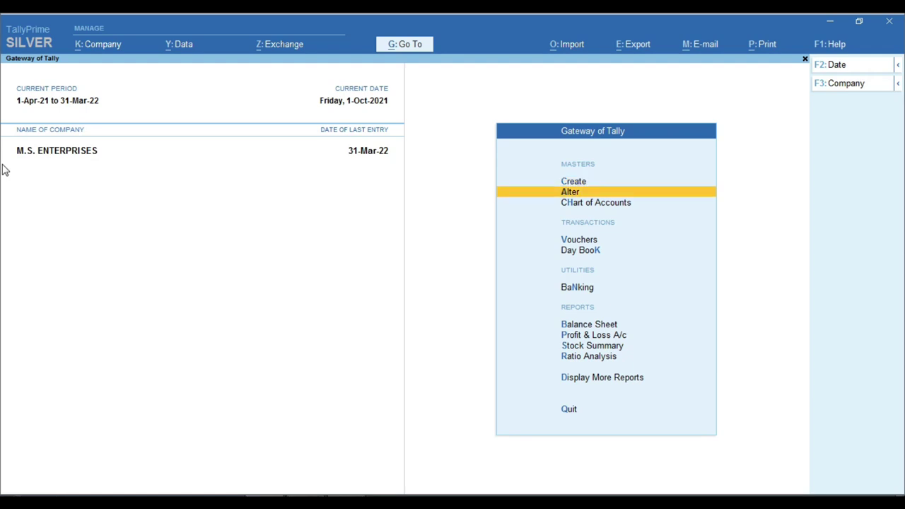
pyautogui.press('Return')
pyautogui.press('Down')
pyautogui.press('Down')
pyautogui.press('Down')
pyautogui.press('Down')
pyautogui.press('Down')
pyautogui.press('Down')
pyautogui.press('Down')
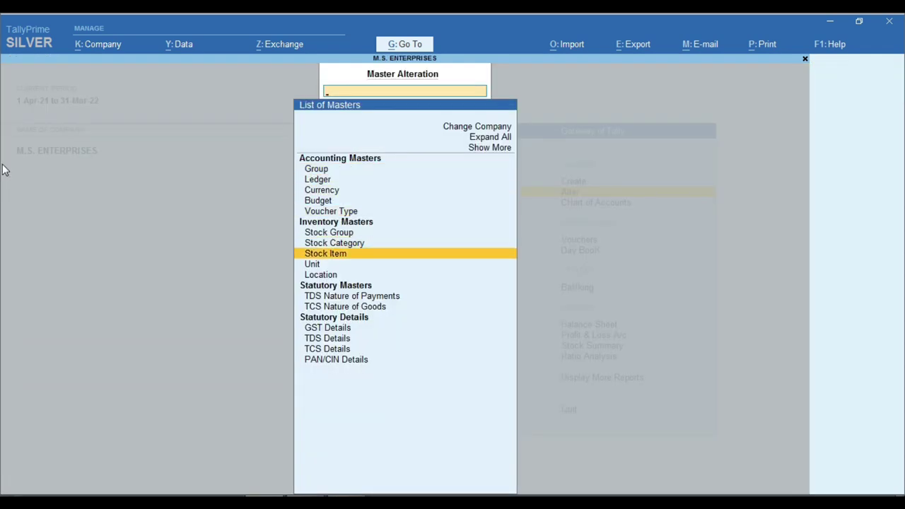
pyautogui.press('Return')
pyautogui.press('Down')
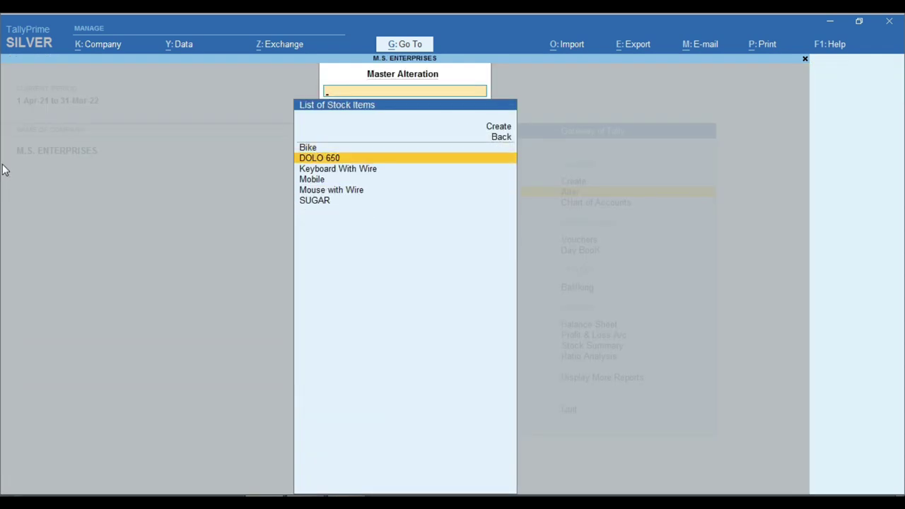
pyautogui.press('Down')
pyautogui.press('Return')
# Step: Turn on Set/Alter GST Details for Keyboard With Wire to open its GST details
pyautogui.press('Return')
pyautogui.press('Return')
pyautogui.press('Return')
pyautogui.press('Return')
pyautogui.press('Return')
pyautogui.press('Return')
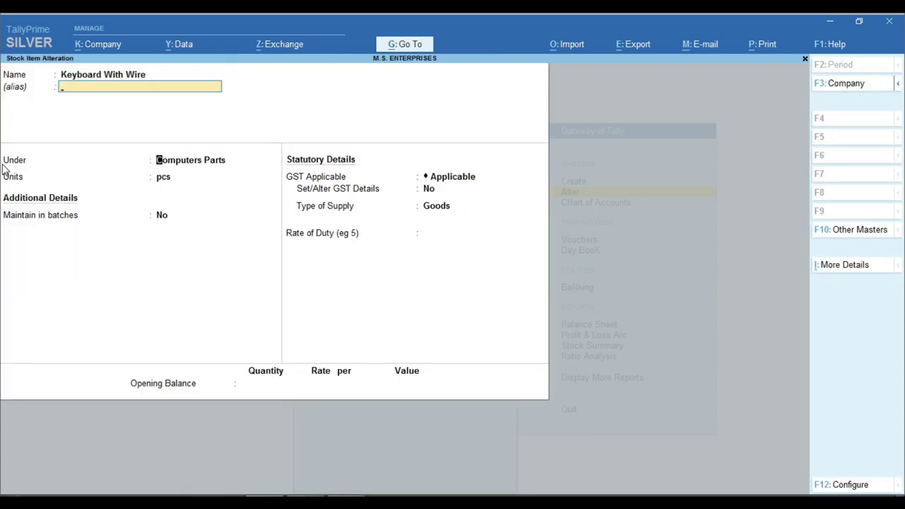
pyautogui.write('y')
pyautogui.press('Return')
pyautogui.press('Return')
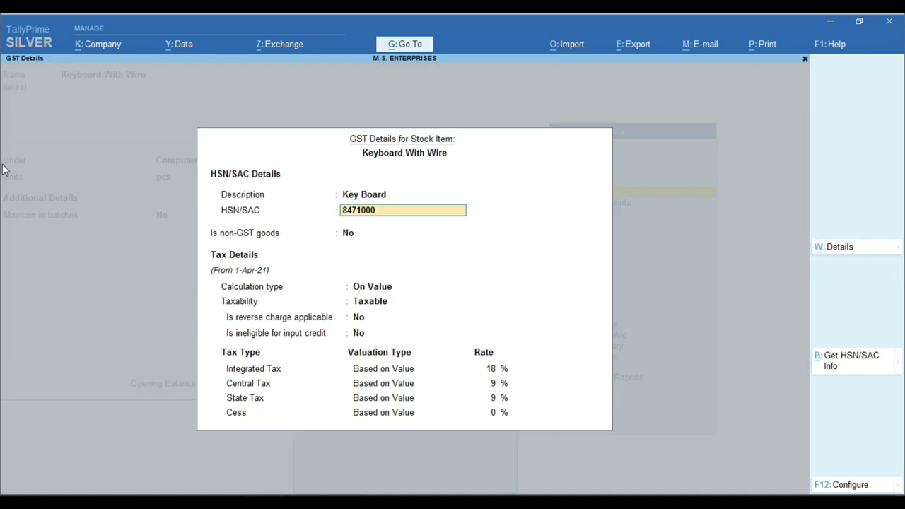
# Step: Set the item's Integrated Tax rate to 20% and accept 10% each for Central Tax and State Tax
pyautogui.press('Return')
pyautogui.press('Return')
pyautogui.press('Return')
pyautogui.press('Return')
pyautogui.press('Return')
pyautogui.press('Return')
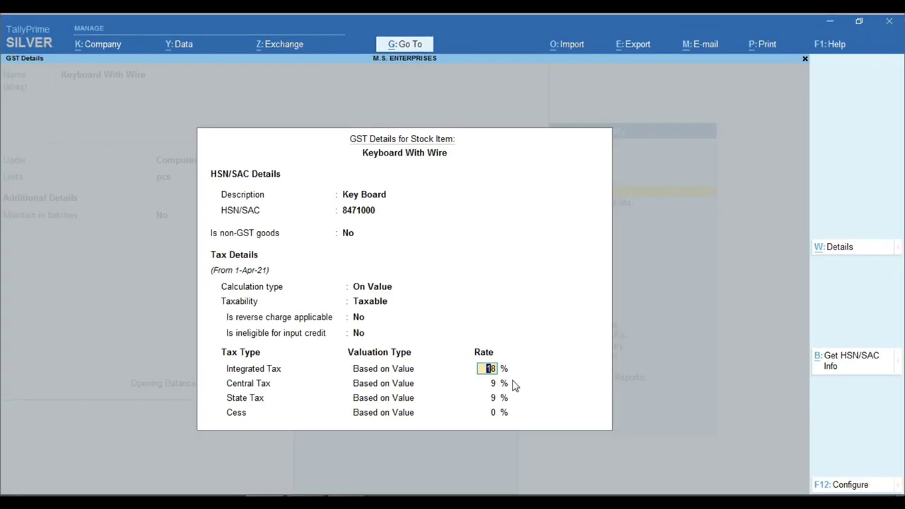
pyautogui.write('20')
pyautogui.press('Return')
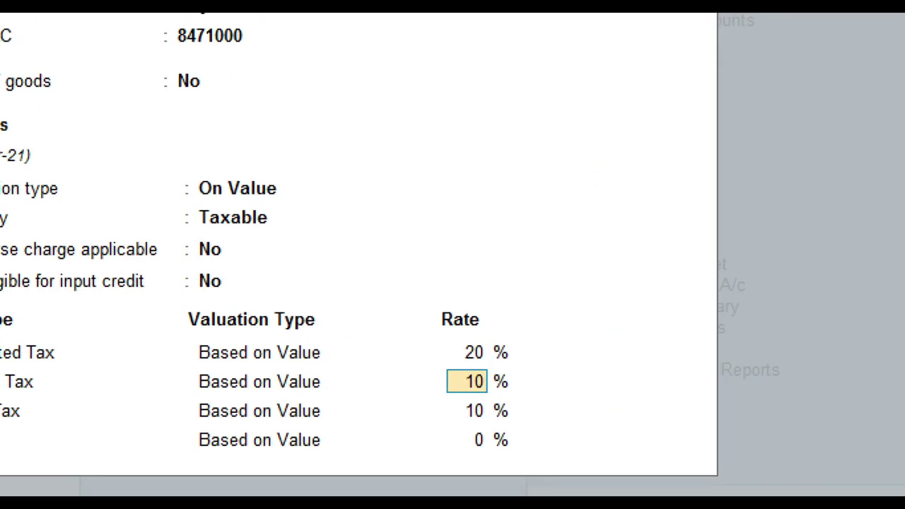
pyautogui.press('Return')
pyautogui.press('Return')
pyautogui.press('Return')
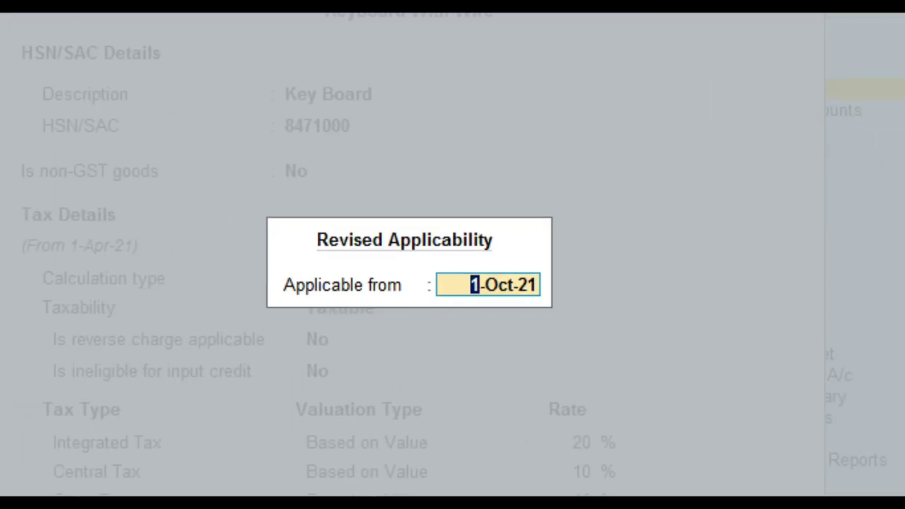
# Step: Make the revised GST rates applicable from 1.1.2022 and save the stock item
pyautogui.moveTo(295, 210)
pyautogui.mouseDown()
pyautogui.moveTo(356, 244)
pyautogui.moveTo(552, 256)
pyautogui.mouseUp()
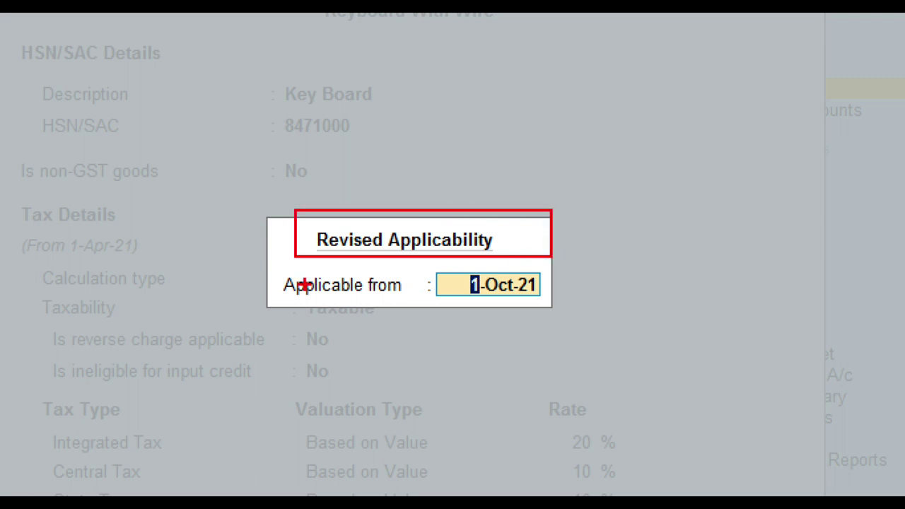
pyautogui.moveTo(261, 263)
pyautogui.mouseDown()
pyautogui.moveTo(295, 287)
pyautogui.moveTo(593, 311)
pyautogui.mouseUp()
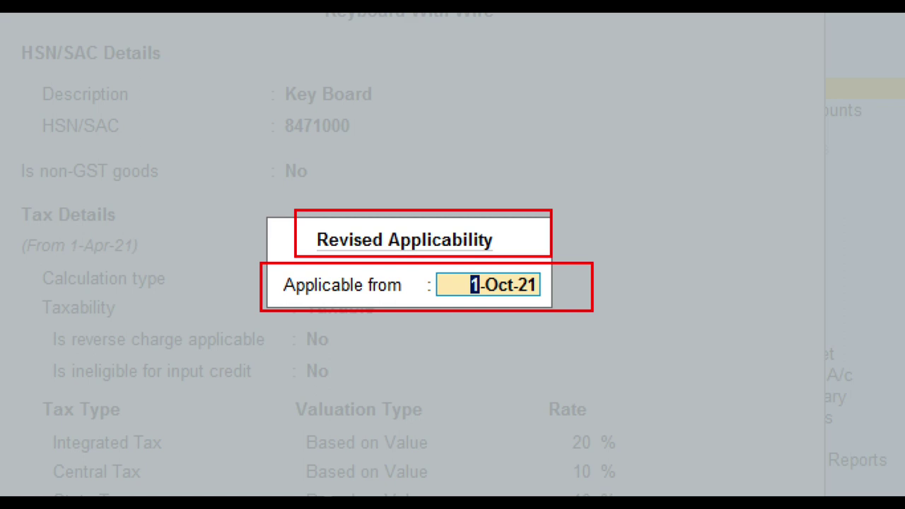
pyautogui.write('1.1.2022')
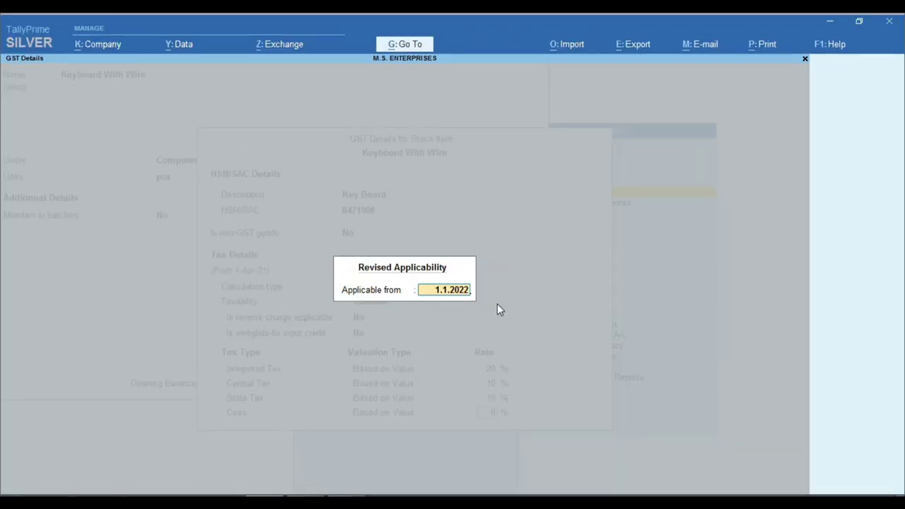
pyautogui.press('Return')
pyautogui.press('Return')
pyautogui.press('Return')
pyautogui.press('Return')
pyautogui.press('Return')
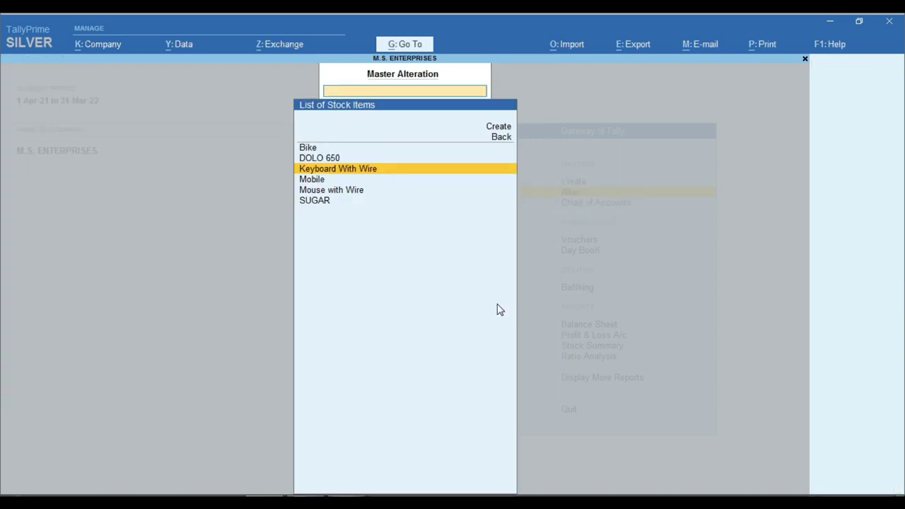
# Step: Start a new sales voucher with Cash as the party account and date it 2-Jan-22
pyautogui.press('Escape')
pyautogui.press('Escape')
pyautogui.press('Up')
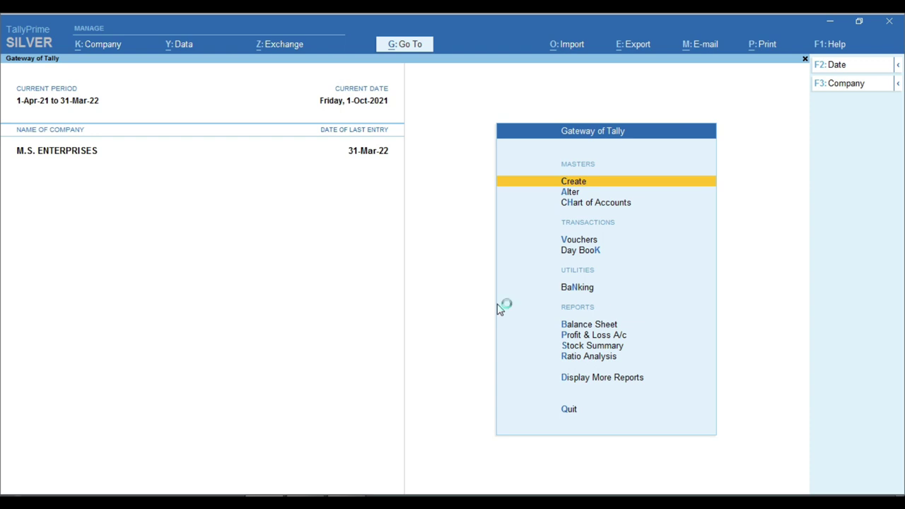
pyautogui.press('v')
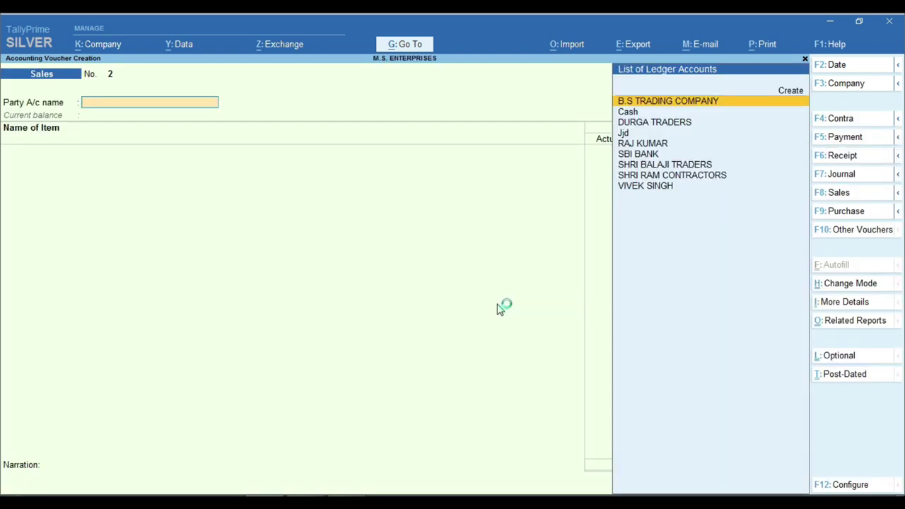
pyautogui.press('Down')
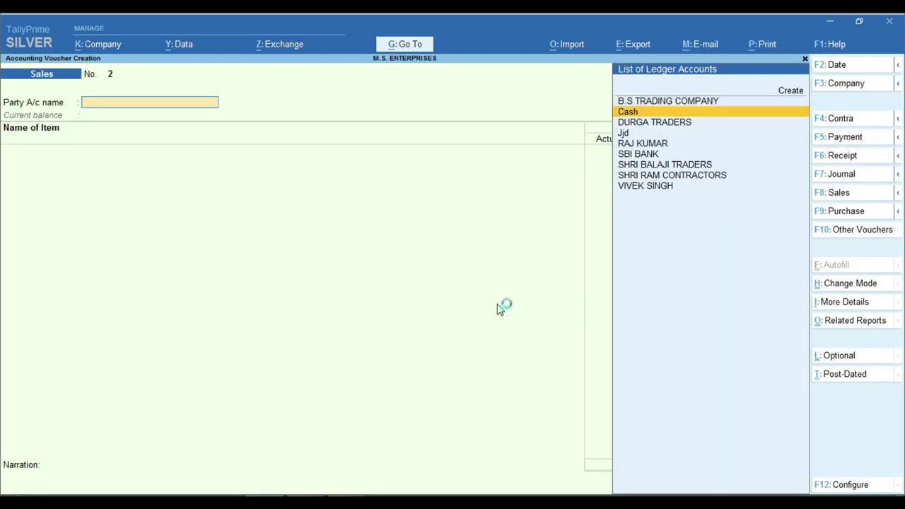
pyautogui.press('Return')
pyautogui.press('F2')
pyautogui.write('2-1')
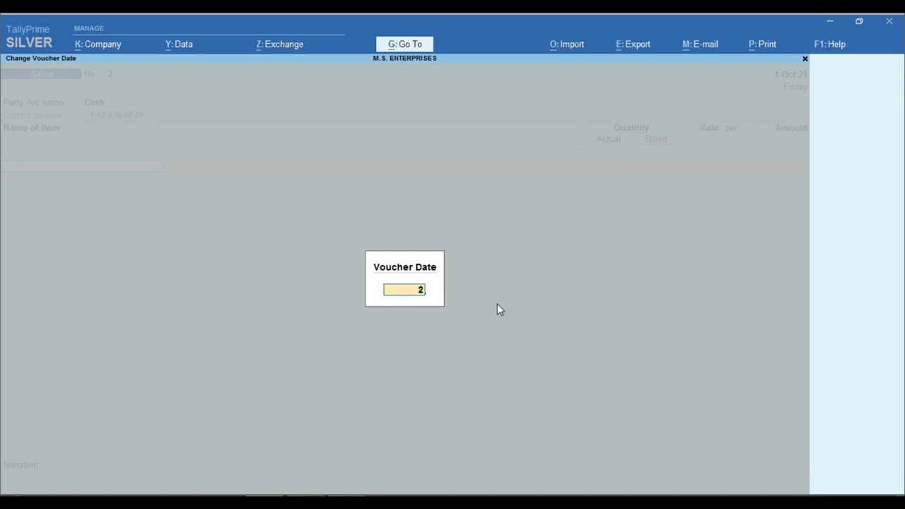
pyautogui.press('Return')
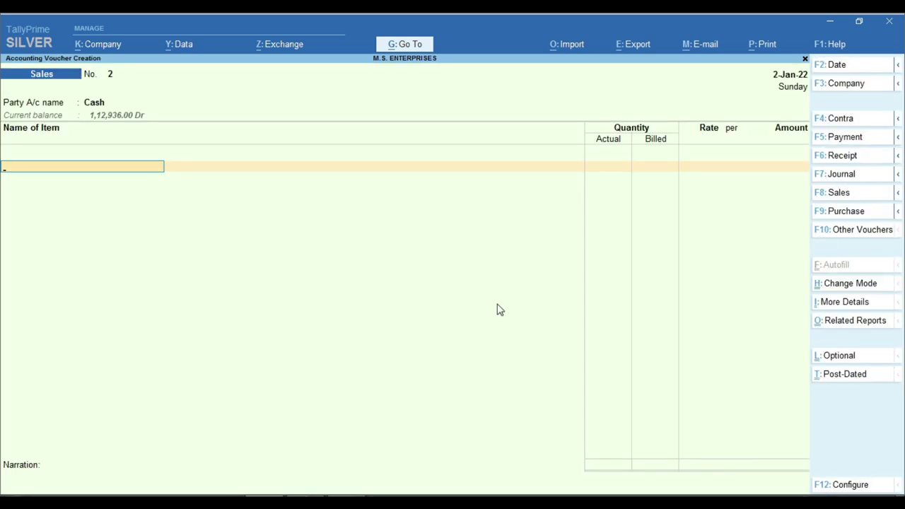
# Step: Add the Keyboard With Wire item to the sales voucher, 2 pcs from Godowan at a rate of 100
pyautogui.write('K')
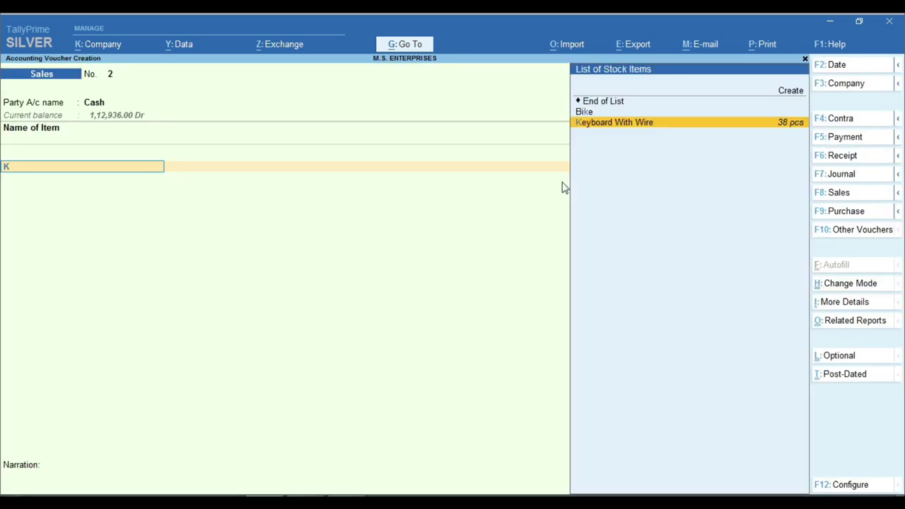
pyautogui.press('Return')
pyautogui.write('G')
pyautogui.press('Return')
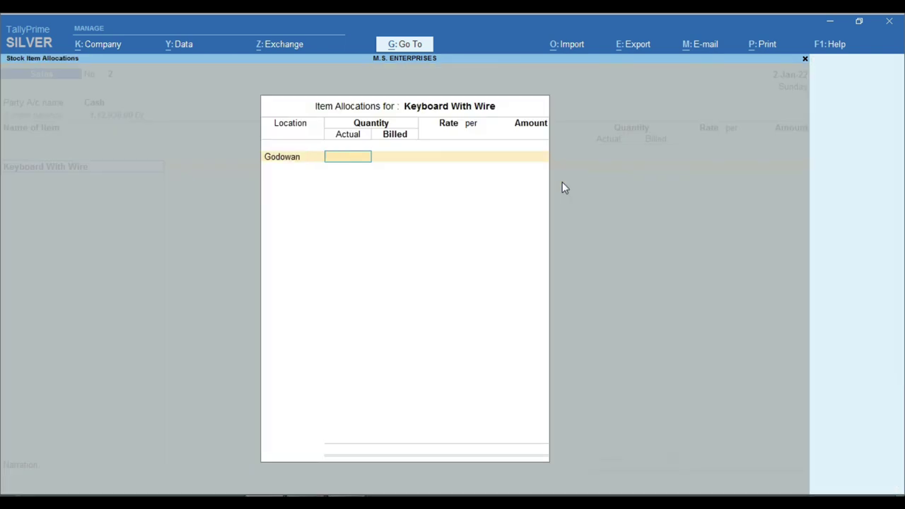
pyautogui.write('2')
pyautogui.press('Return')
pyautogui.press('Return')
pyautogui.press('Return')
pyautogui.press('Return')
pyautogui.press('Return')
pyautogui.press('Return')
pyautogui.press('Return')
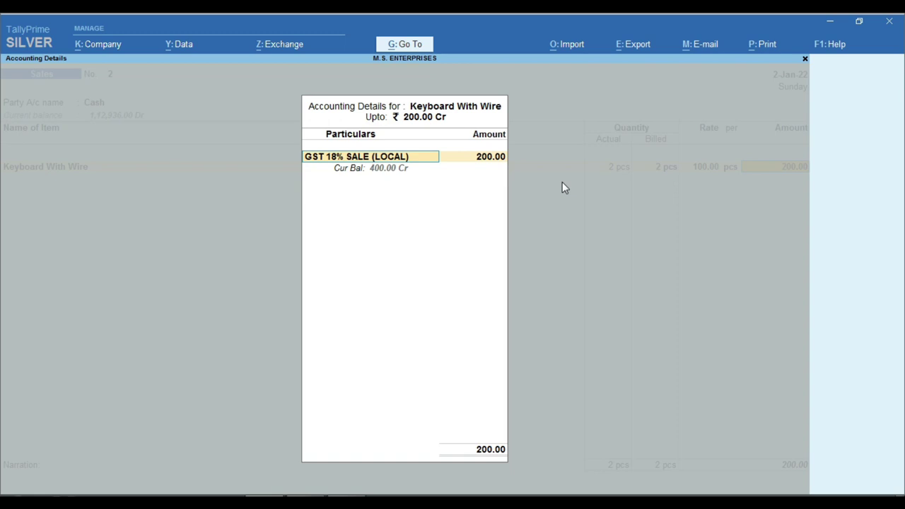
pyautogui.press('Return')
pyautogui.press('Return')
pyautogui.press('Return')
pyautogui.press('BackSpace')
pyautogui.press('Return')
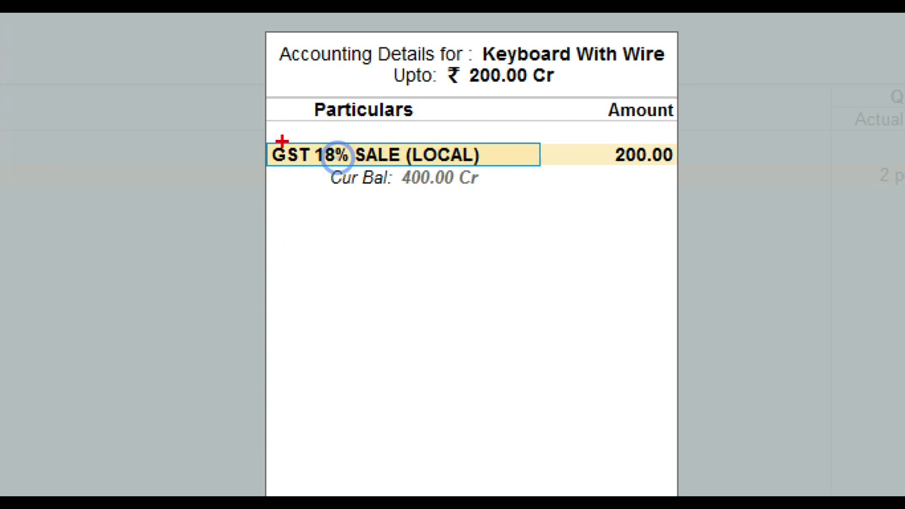
pyautogui.moveTo(249, 133)
pyautogui.mouseDown()
pyautogui.moveTo(517, 217)
pyautogui.moveTo(721, 187)
pyautogui.mouseUp()
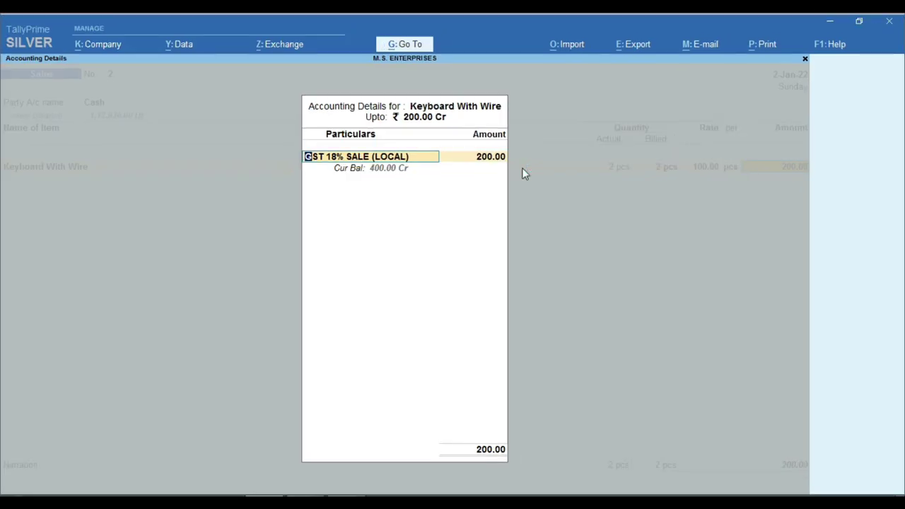
# Step: Start a new ledger named Gst 20% Sale under Sales Accounts from the item's accounting allocation
pyautogui.hotkey('alt', 'c')
pyautogui.write('Gst 20')
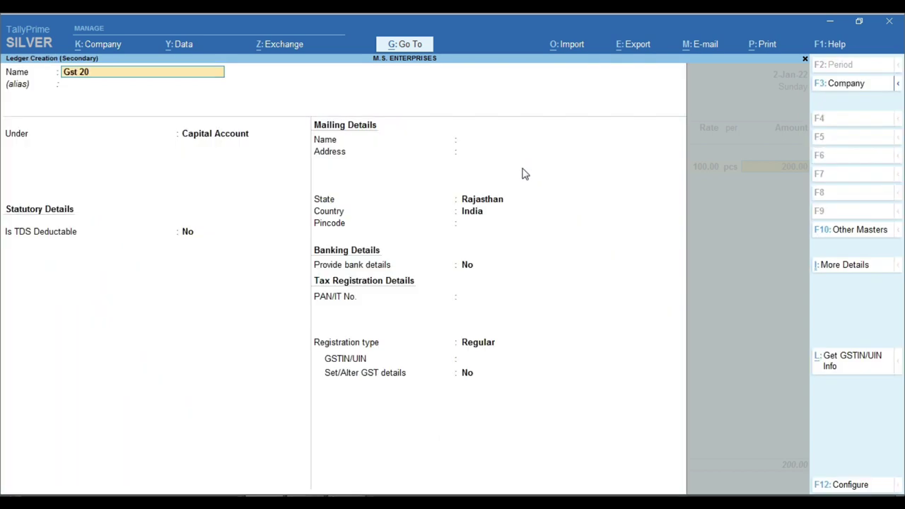
pyautogui.write('% Sale')
pyautogui.press('Return')
pyautogui.write('Sa')
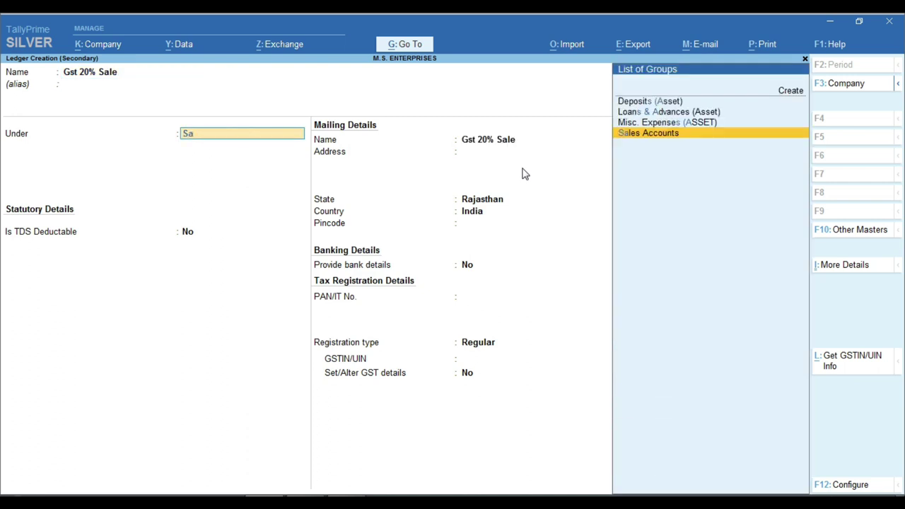
pyautogui.press('Return')
# Step: Set the new ledger's type of supply to Goods and TCS to Not Applicable, and save the ledger
pyautogui.press('Return')
pyautogui.press('Return')
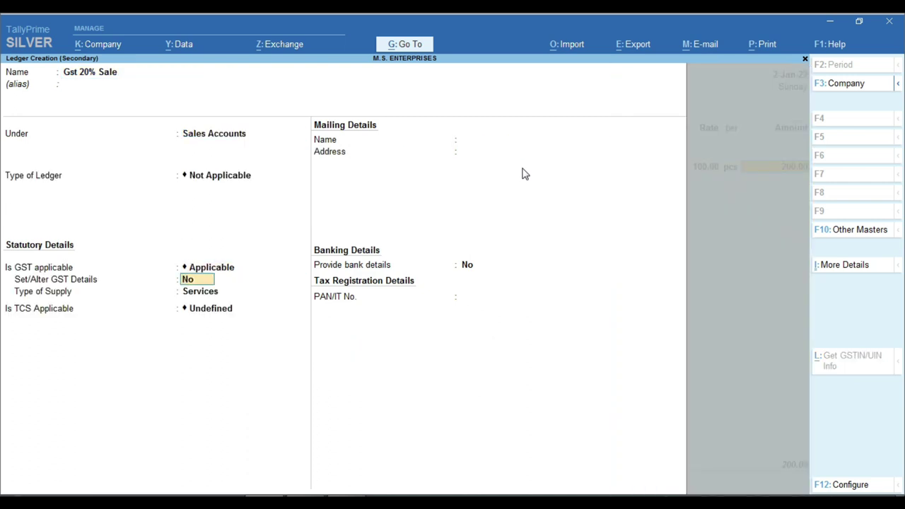
pyautogui.press('Return')
pyautogui.press('Return')
pyautogui.press('Down')
pyautogui.press('Return')
pyautogui.press('Return')
pyautogui.press('Return')
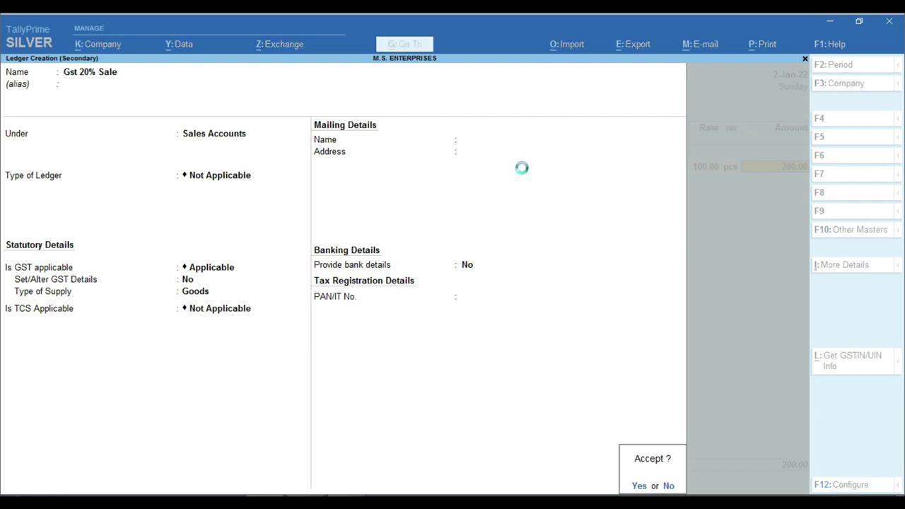
pyautogui.press('Return')
# Step: Accept the new sales ledger and add the Cgst Tax and Sgst Tax ledgers to the sales voucher
pyautogui.press('Return')
pyautogui.press('Return')
pyautogui.write('cg')
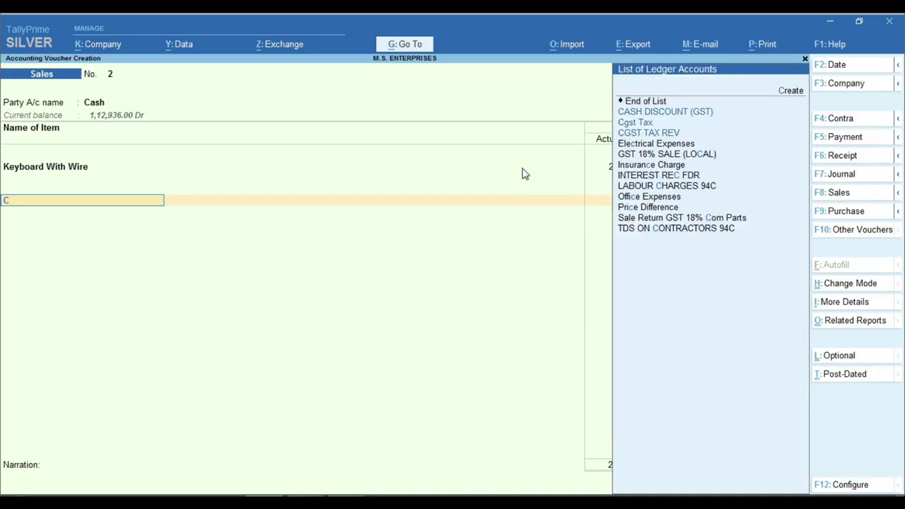
pyautogui.press('Return')
pyautogui.press('Return')
pyautogui.write('Sg')
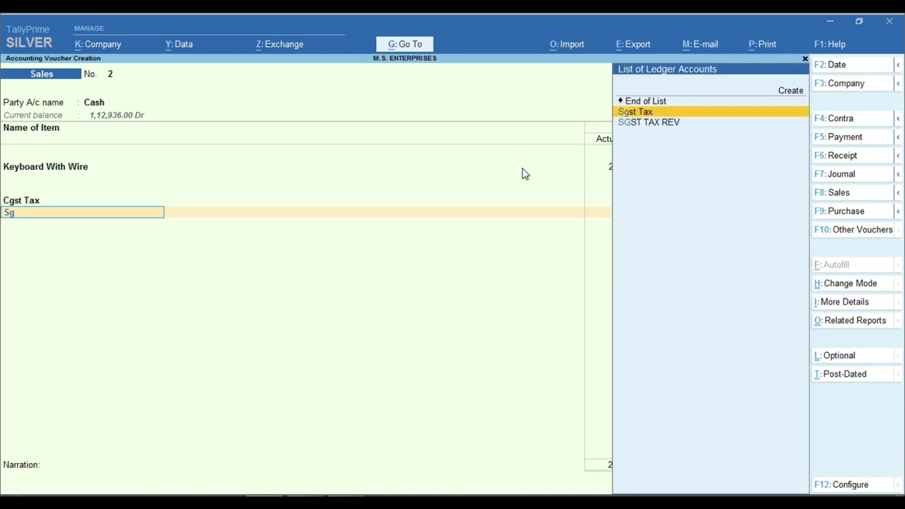
pyautogui.press('Return')
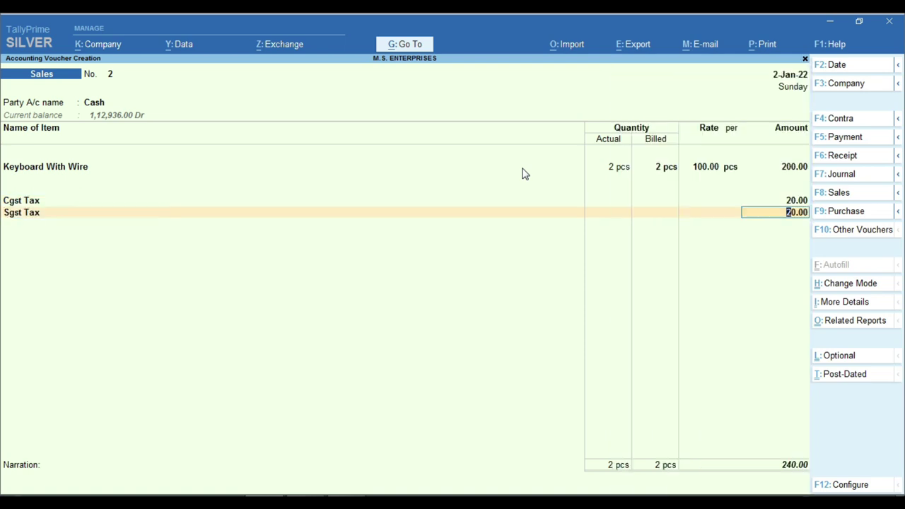
# Step: Confirm the tax amounts, leave the narration empty and save the Keyboard With Wire sales voucher
pyautogui.press('ctrl')
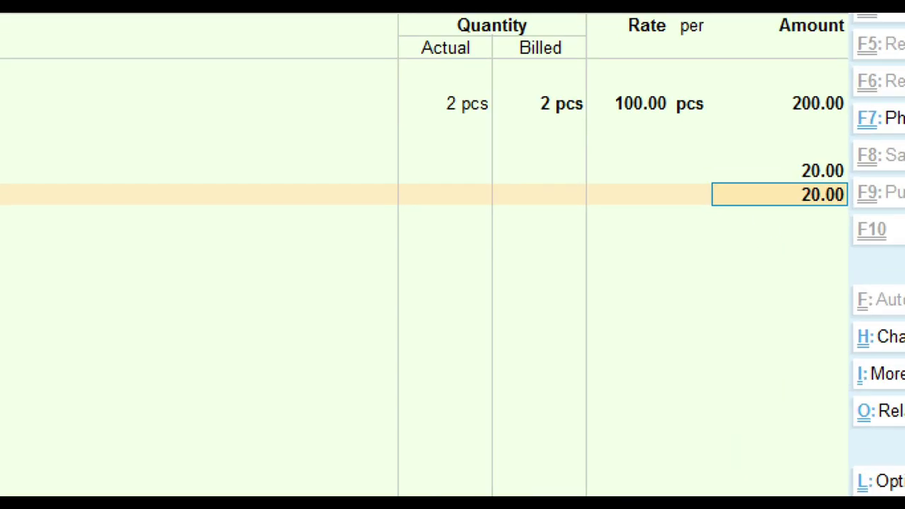
pyautogui.click(771, 229)
pyautogui.press('Return')
pyautogui.press('Return')
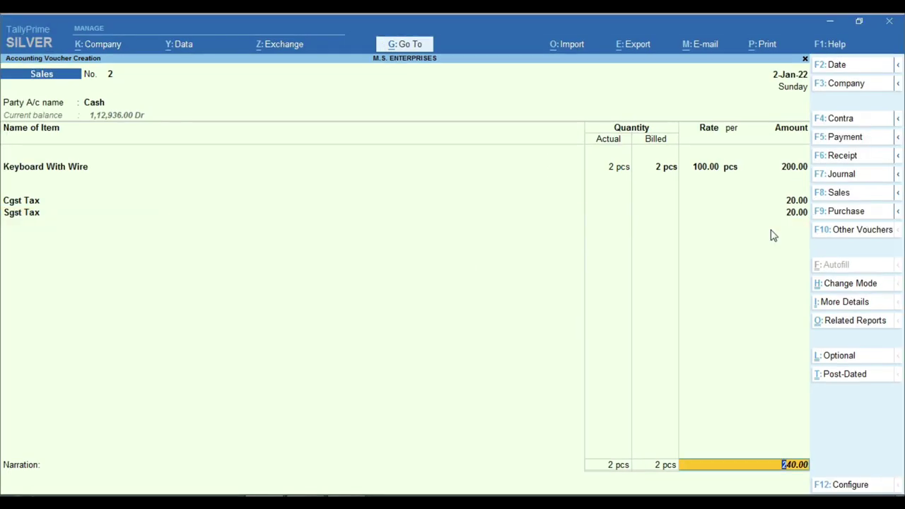
pyautogui.press('Return')
pyautogui.press('Return')
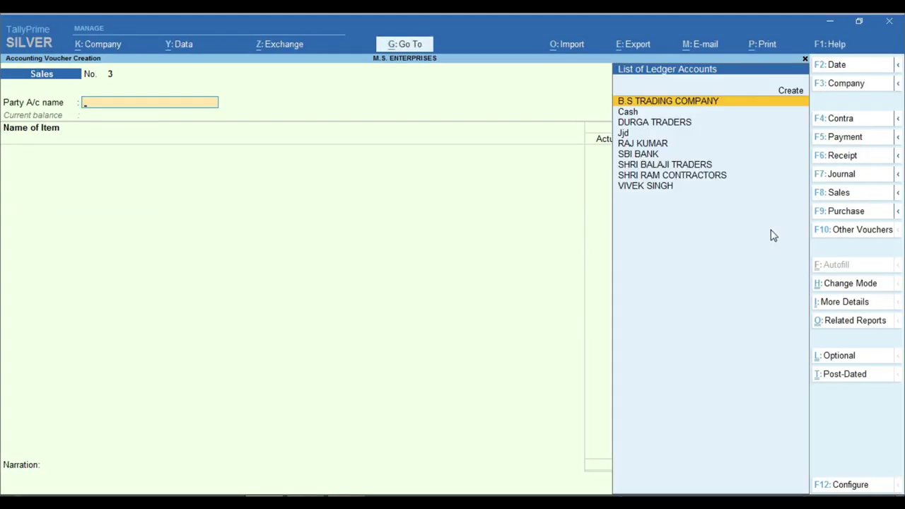
# Step: Reopen the saved sales voucher and examine the central and state tax rates in its tax invoice print preview
pyautogui.press('pageup')
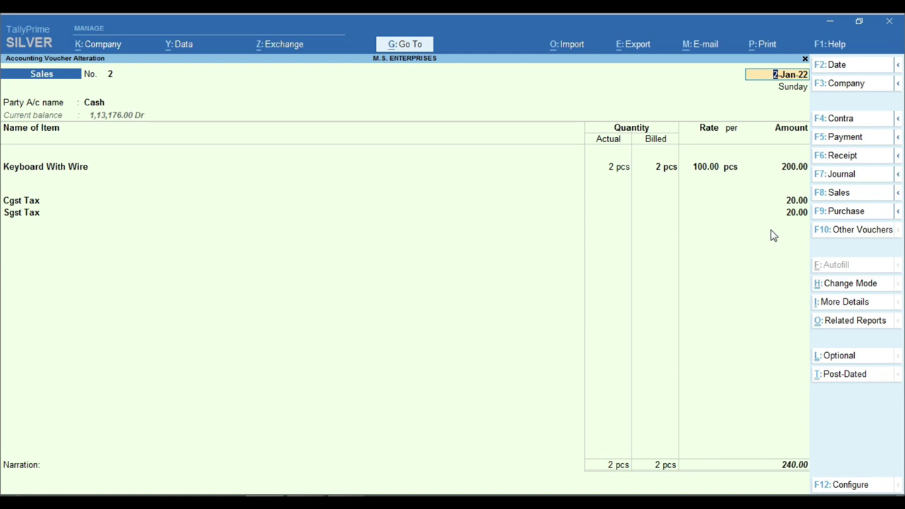
pyautogui.hotkey('alt', 'p')
pyautogui.press('Return')
pyautogui.press('i')
pyautogui.hotkey('alt', 'z')
pyautogui.scroll(-5, 353, 376)
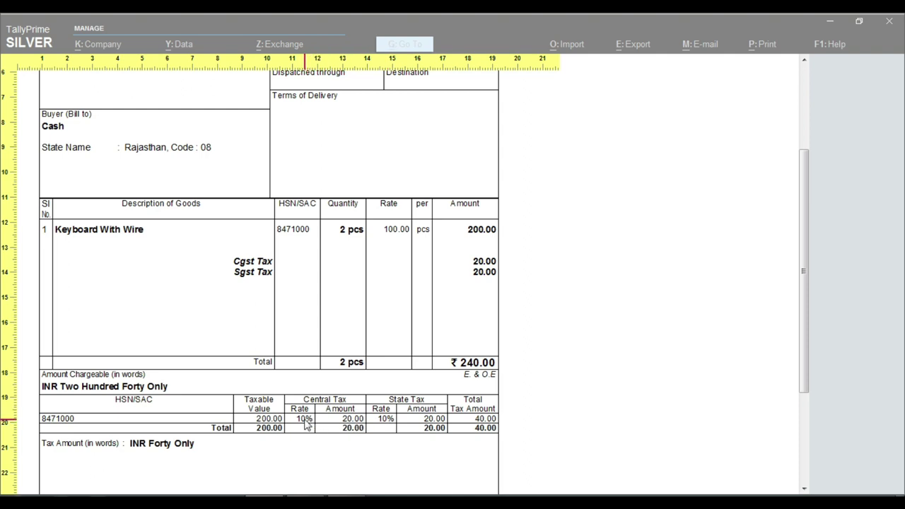
pyautogui.press('Escape')
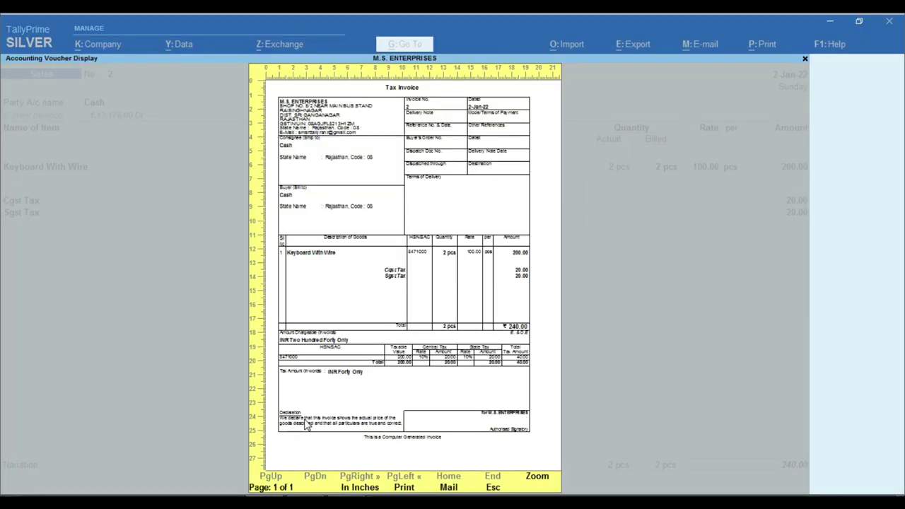
pyautogui.press('Escape')
pyautogui.press('Escape')
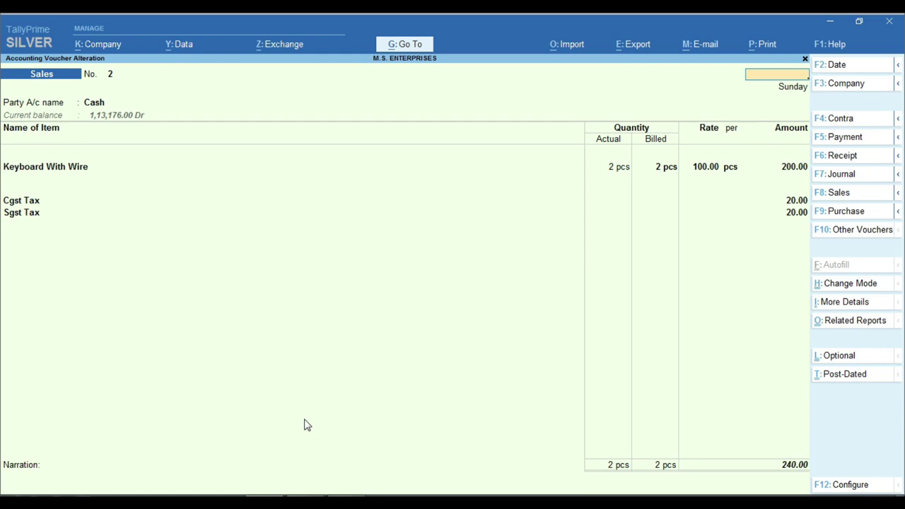
# Step: Save the reopened sales voucher again and quit voucher creation
pyautogui.hotkey('ctrl', 'a')
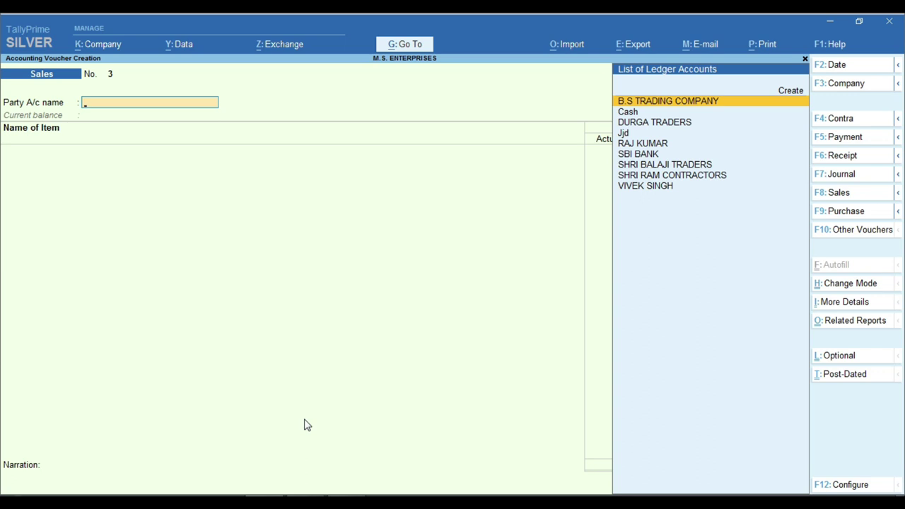
pyautogui.press('Escape')
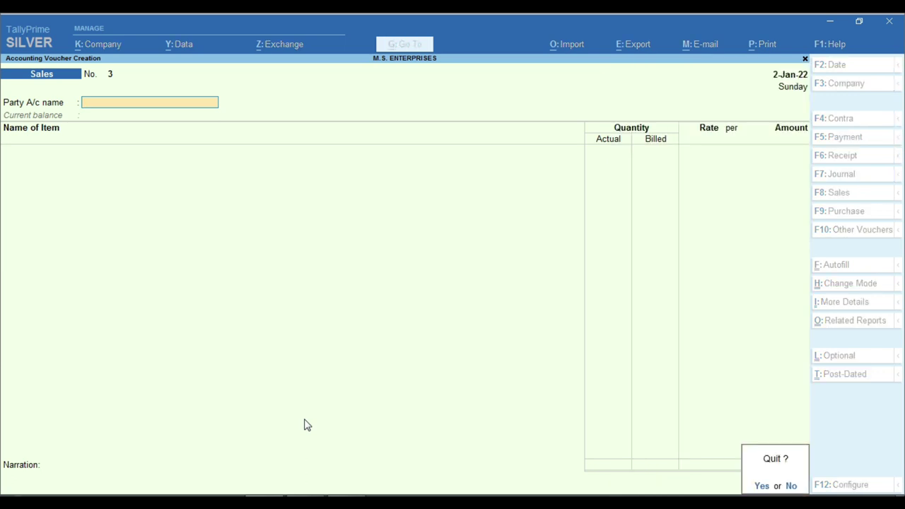